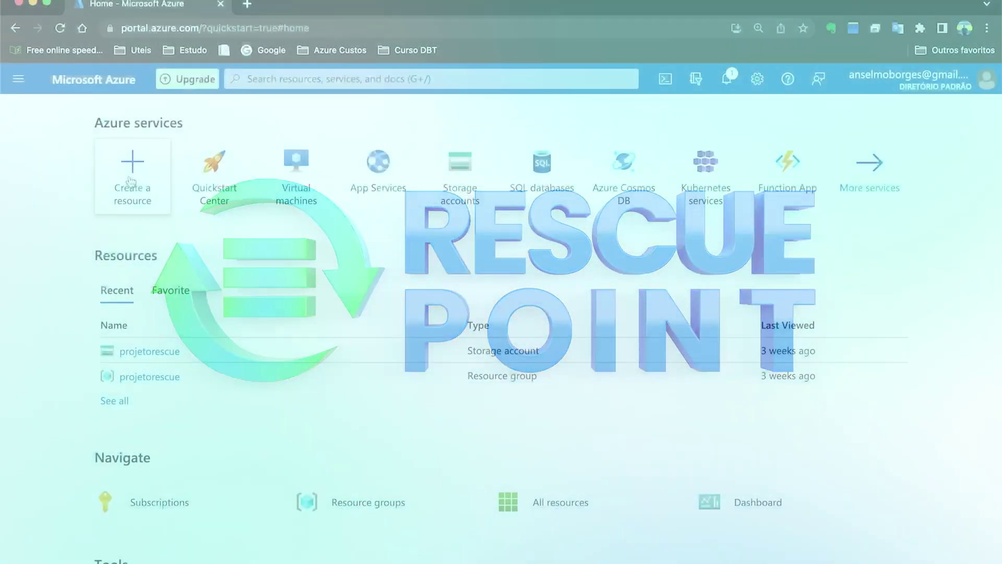
- Search the Marketplace for 'azure databricks' and start creating an Azure Databricks workspace
click(140, 184)
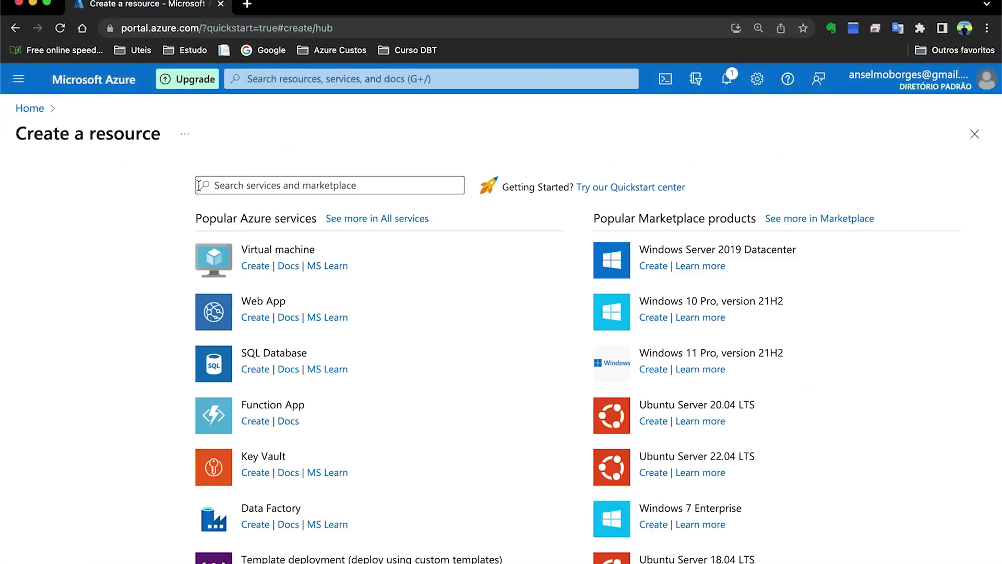
text(azure d)
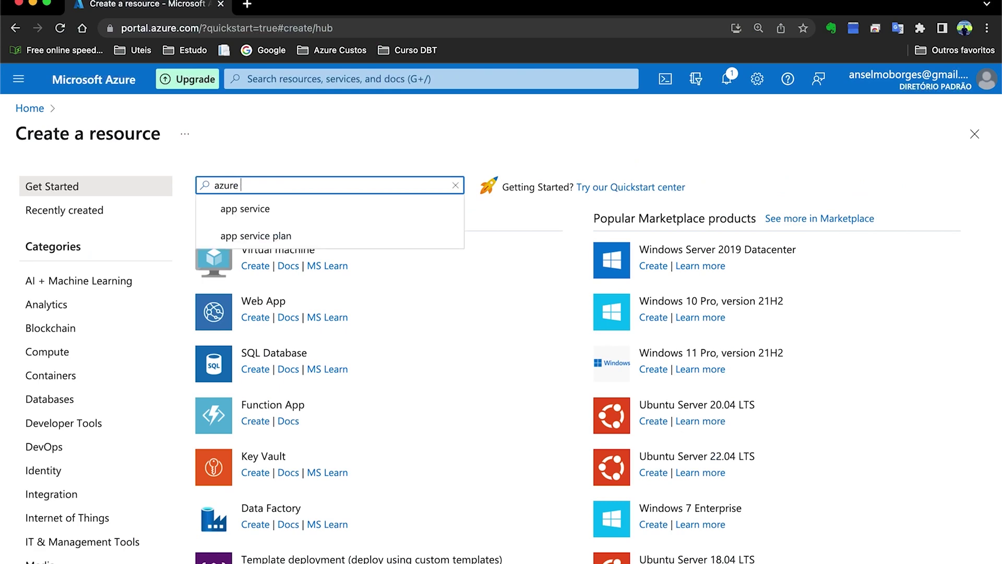
text(atabricks)
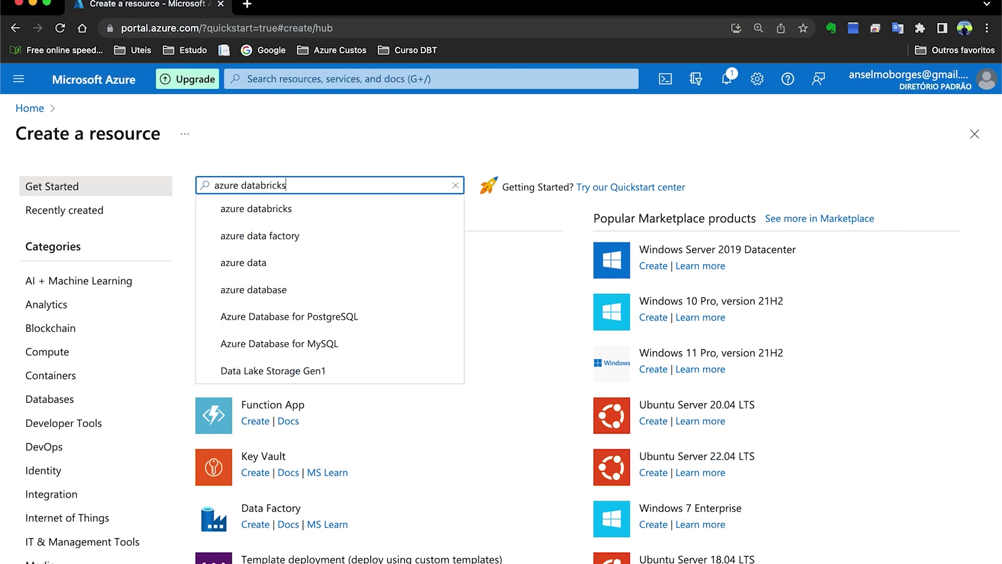
click(244, 209)
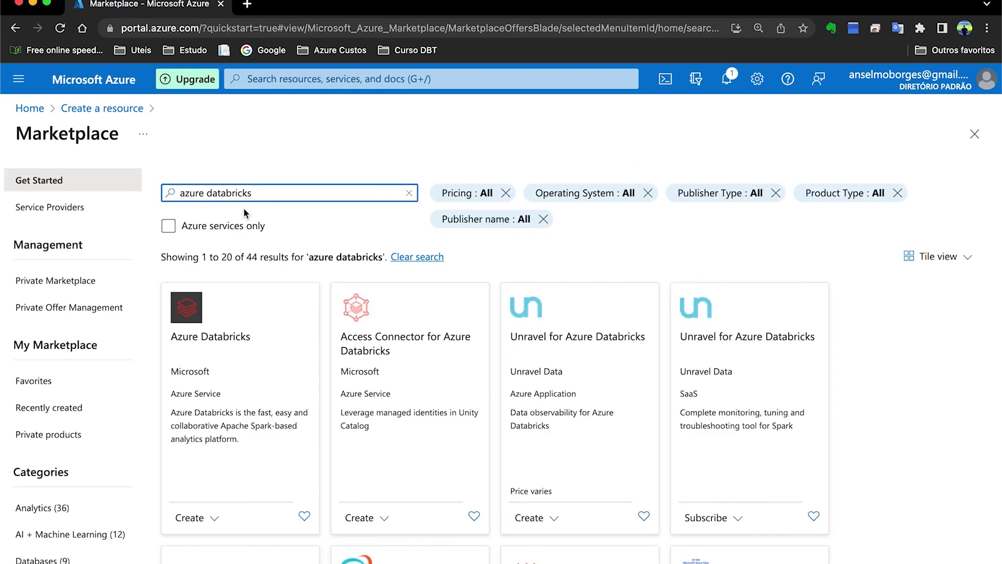
click(190, 518)
click(209, 543)
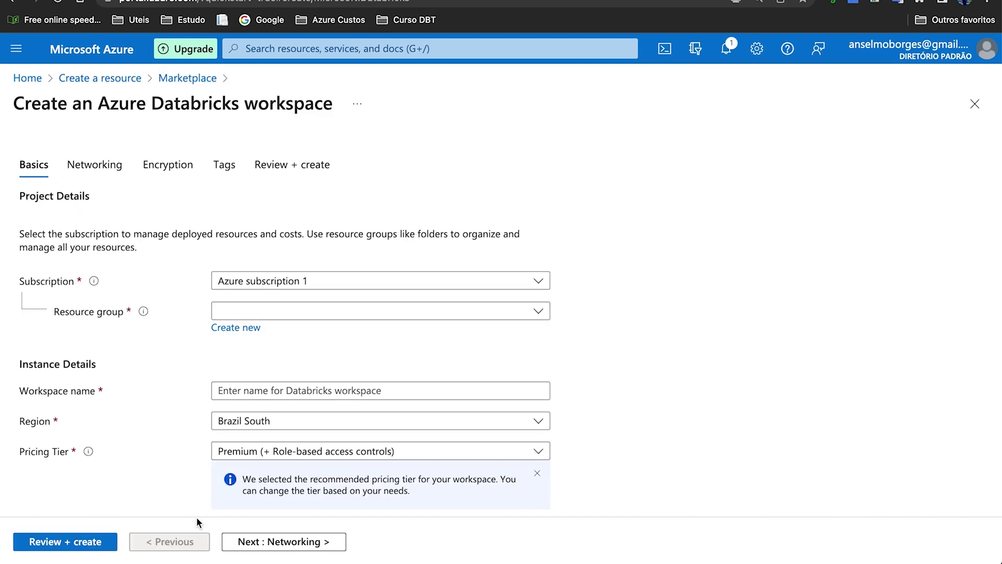
- Set up workspace rescueadb in resource group projetorescue on the 14-day Trial pricing tier
click(407, 311)
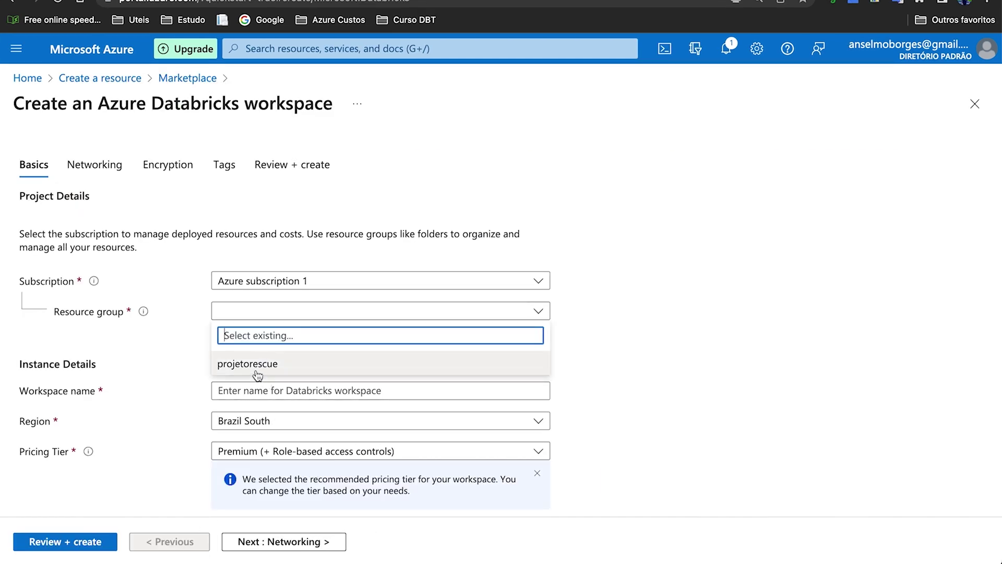
click(258, 357)
click(303, 390)
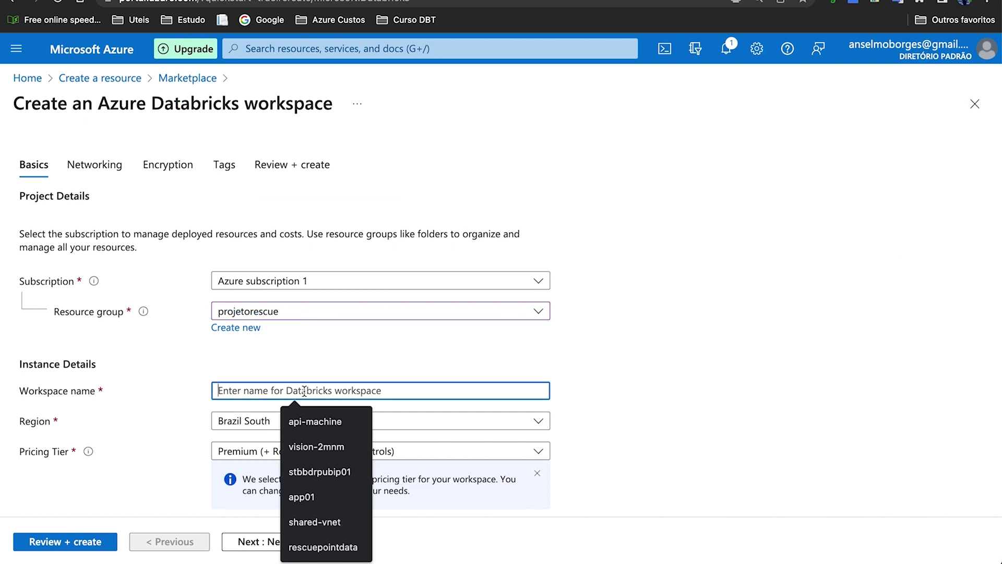
text(rescueadb)
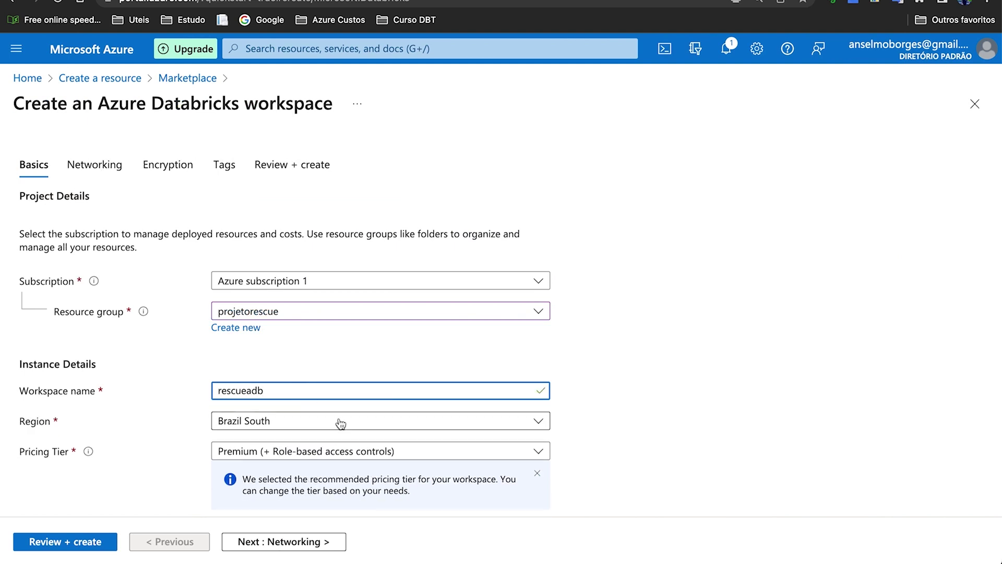
click(317, 451)
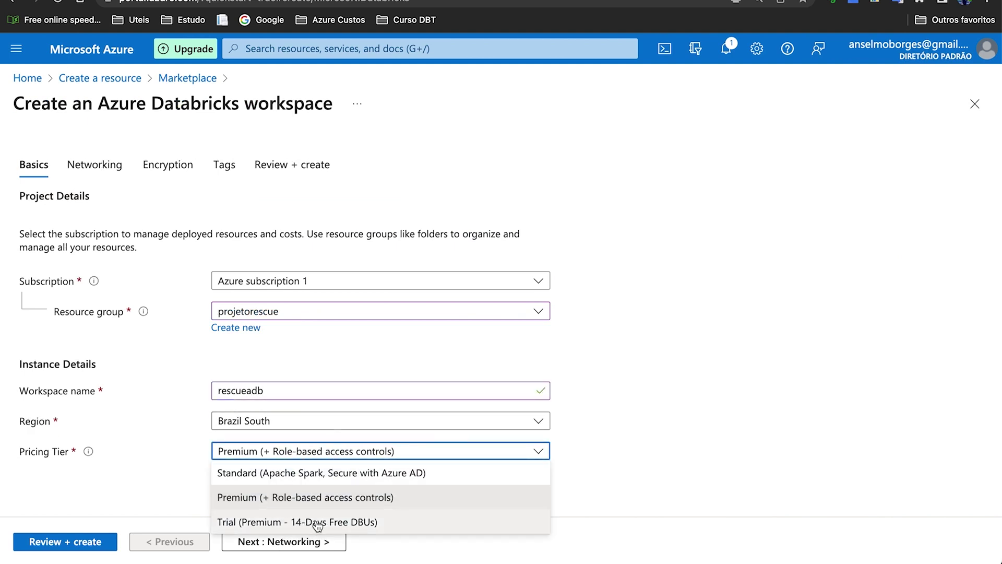
click(285, 522)
click(273, 543)
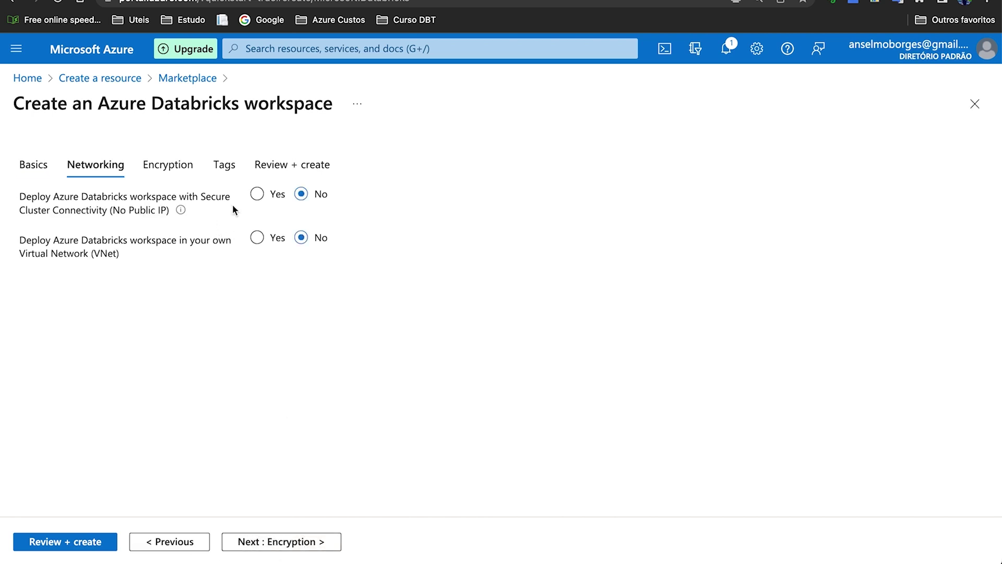
- Add the tag POC = Projeto Rescue, then review and create the rescueadb workspace
click(279, 546)
click(270, 544)
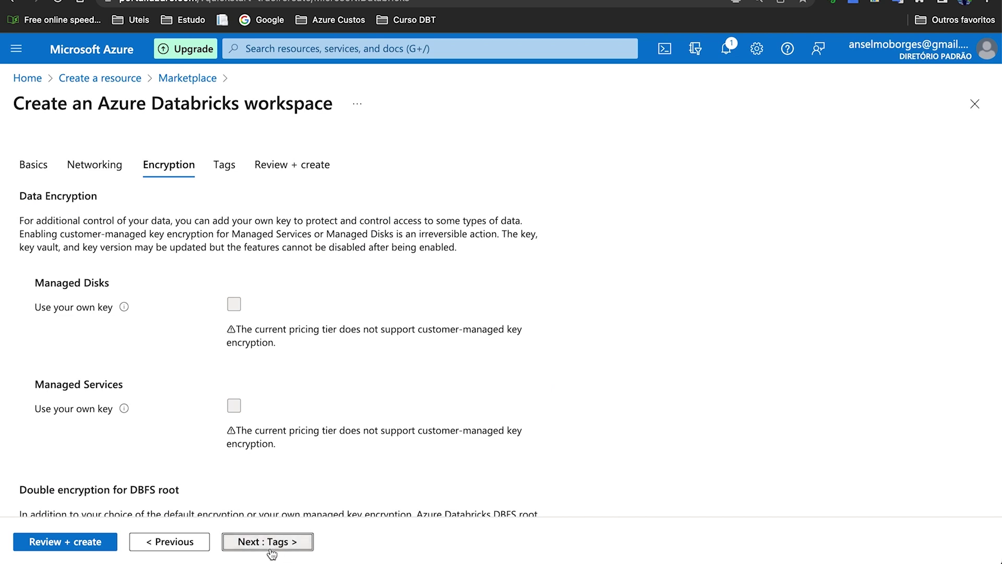
click(142, 227)
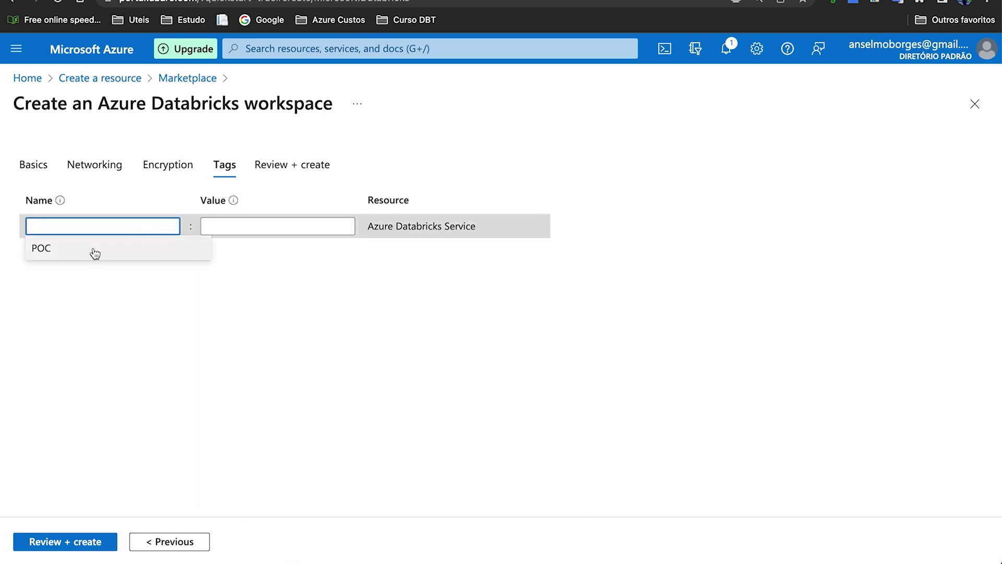
click(92, 251)
click(228, 226)
click(239, 249)
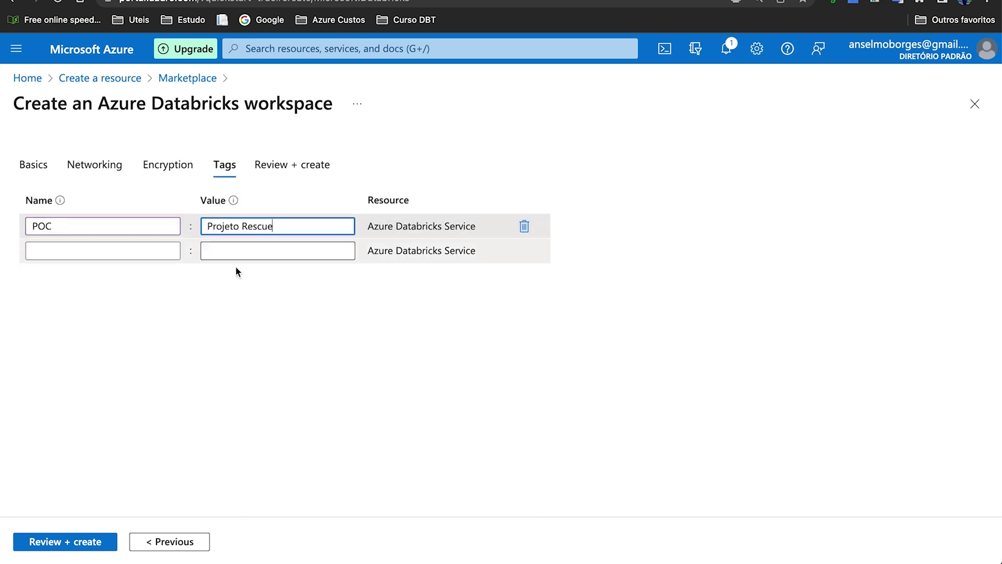
click(91, 551)
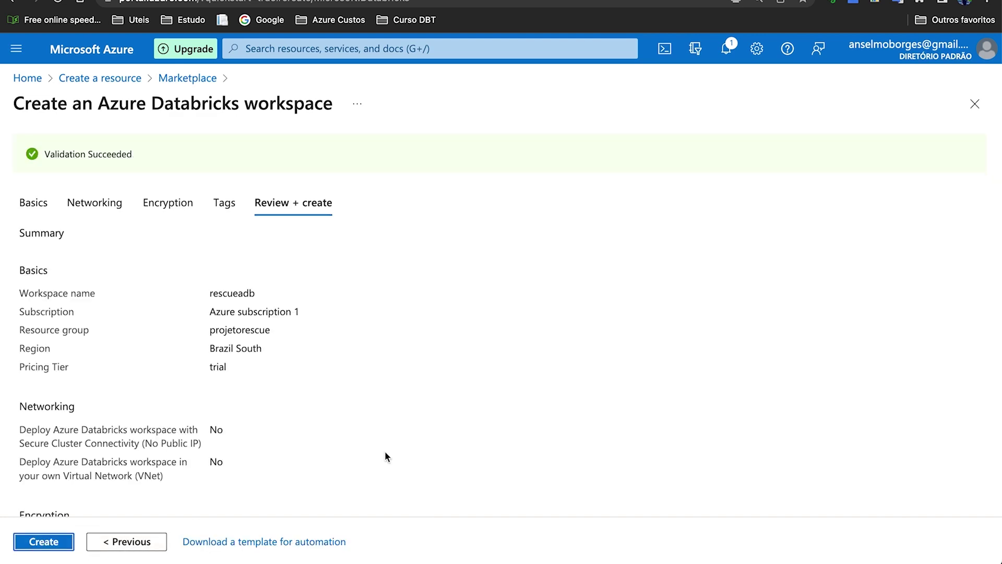
click(41, 544)
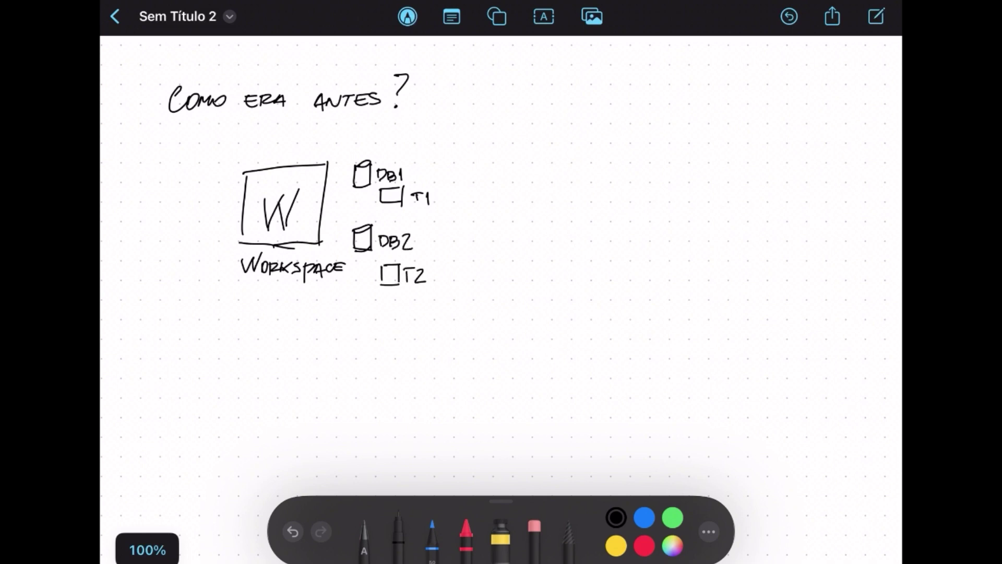
- Sketch the user's Roles arrows to the tables and a new WORKSPACE2 box
mouse_move(505, 142)
mouse_down()
mouse_move(448, 221)
mouse_move(476, 224)
mouse_up()
drag(482, 217, 432, 275)
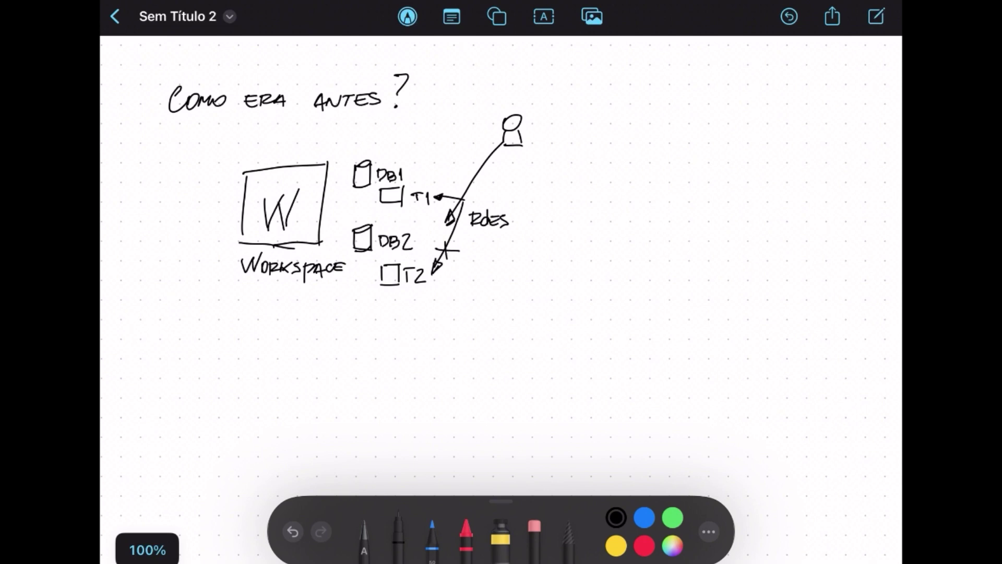
mouse_move(681, 175)
mouse_down()
mouse_move(678, 235)
mouse_move(758, 257)
mouse_up()
drag(751, 168, 751, 258)
drag(679, 163, 730, 171)
drag(693, 205, 699, 232)
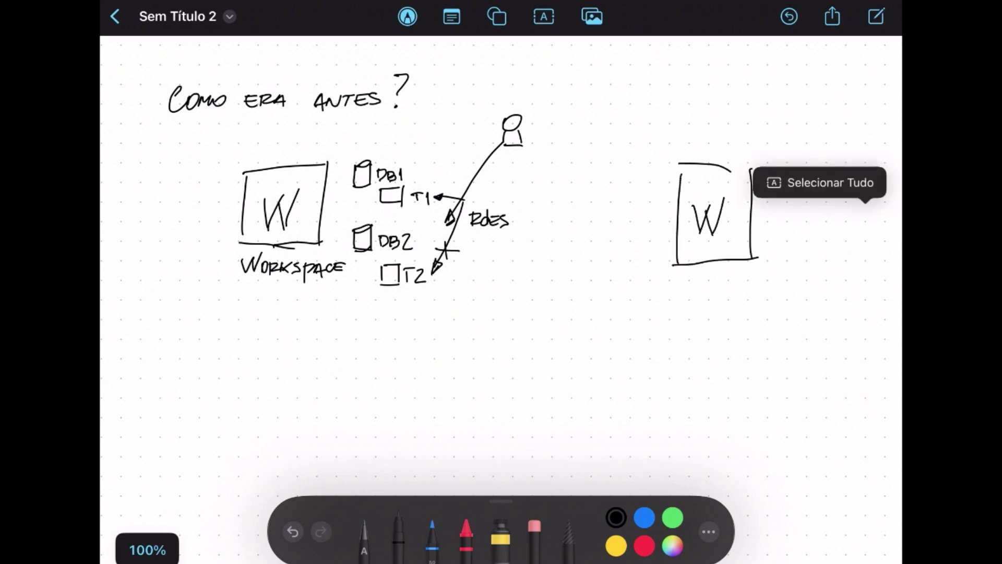
drag(663, 281, 694, 295)
drag(696, 284, 709, 293)
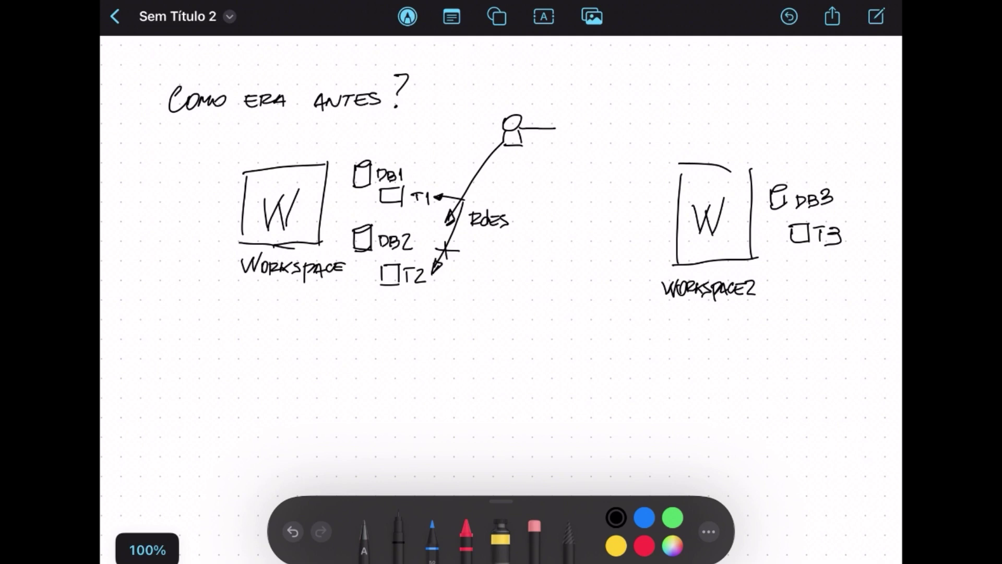
- Draw an arrow from the user to WORKSPACE2, then undo it
drag(555, 128, 746, 156)
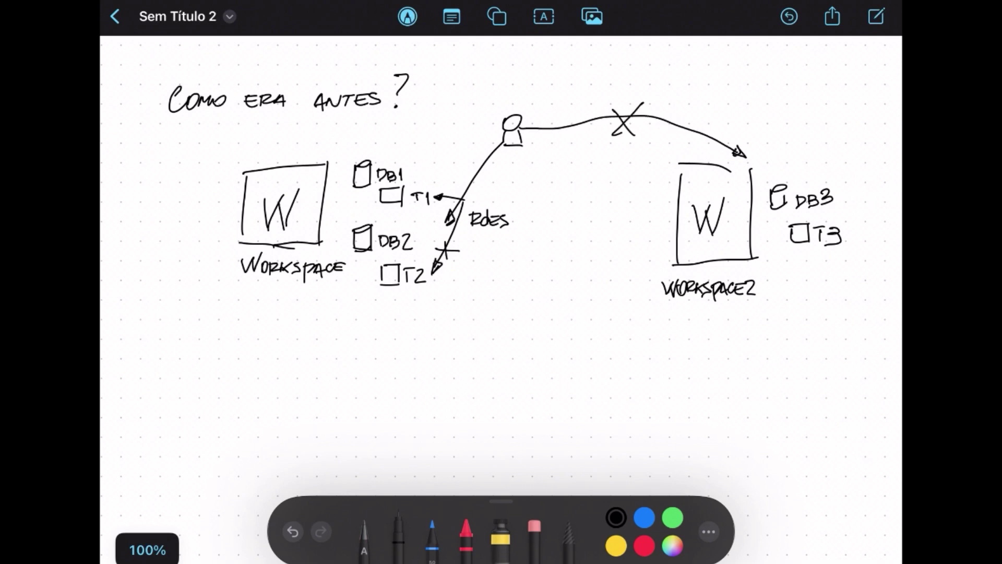
key(ctrl+z)
key(ctrl+z)
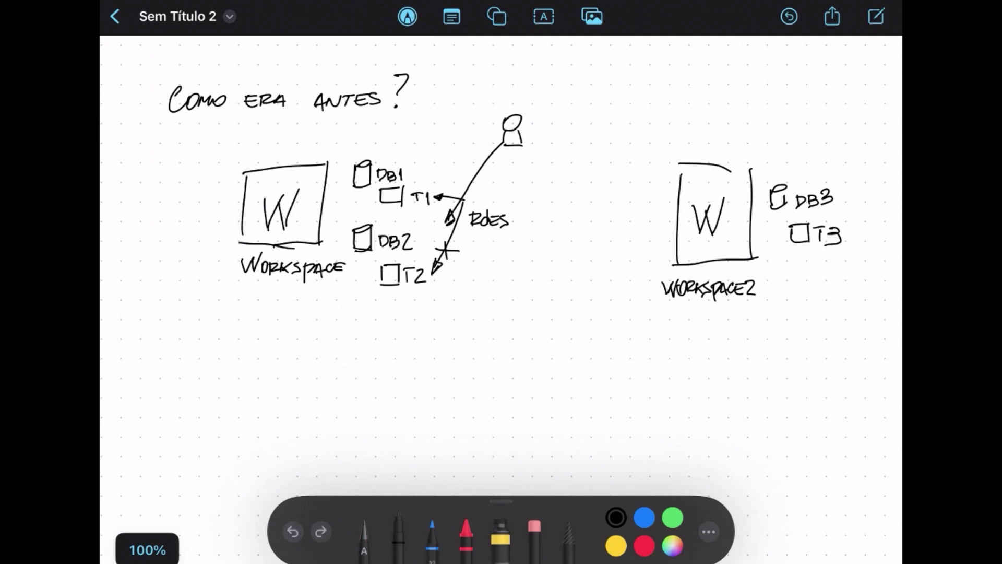
scroll(501, 261, up, 5)
- Erase the 'Como era antes?' heading and draw a U box labelled Unity
click(534, 525)
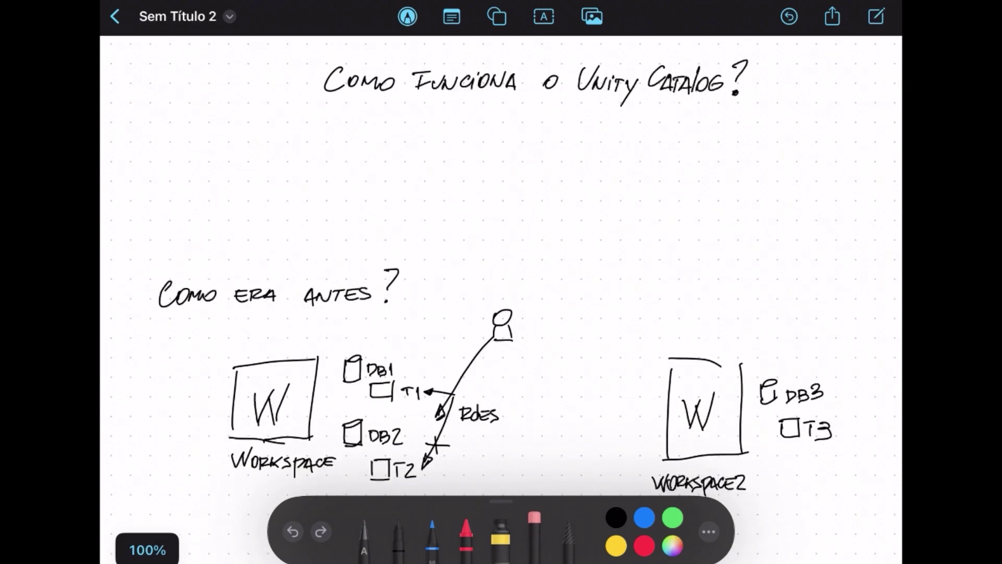
drag(177, 275, 391, 282)
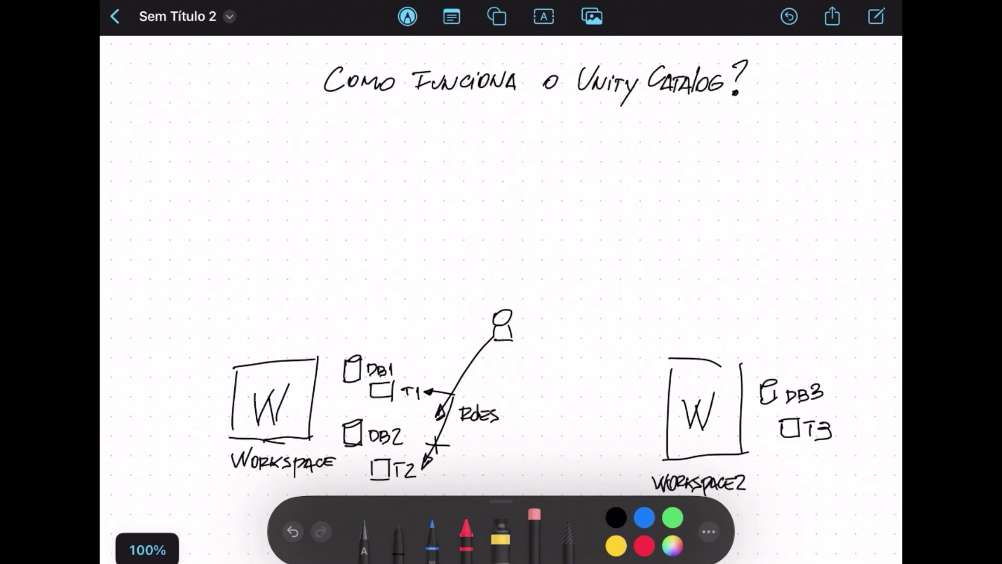
click(616, 517)
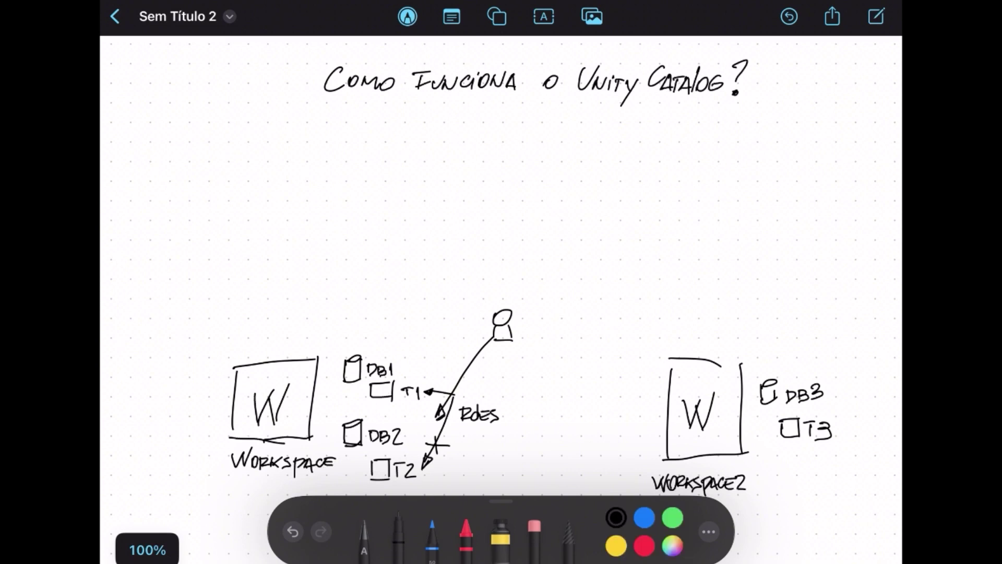
drag(460, 126, 459, 192)
drag(476, 193, 533, 120)
drag(461, 124, 531, 120)
drag(484, 156, 484, 162)
drag(471, 202, 479, 202)
drag(483, 214, 492, 206)
drag(496, 206, 497, 213)
drag(502, 207, 502, 214)
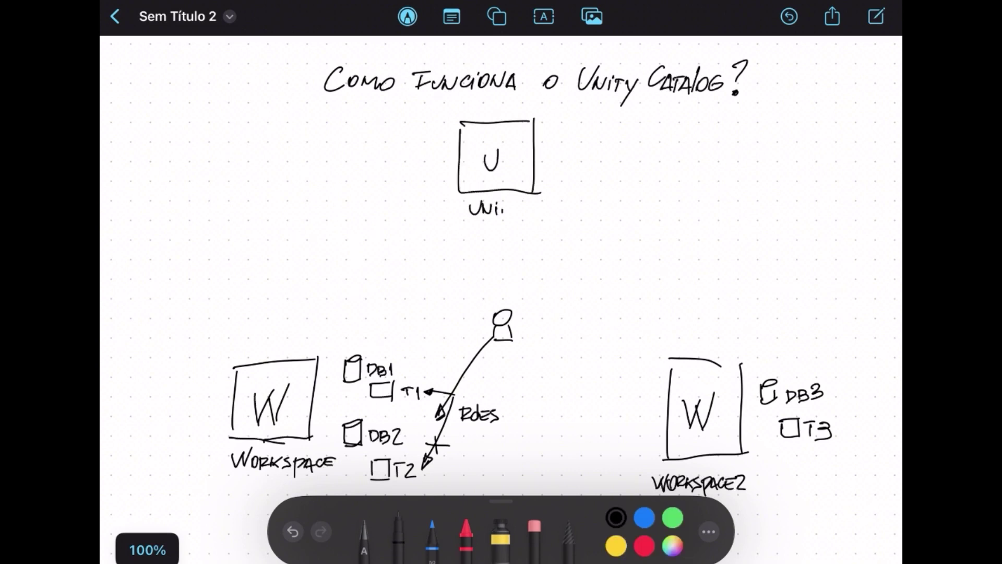
- Draw arrows from the first workspace and WORKSPACE2 to the Unity box
drag(285, 371, 466, 184)
drag(445, 199, 462, 188)
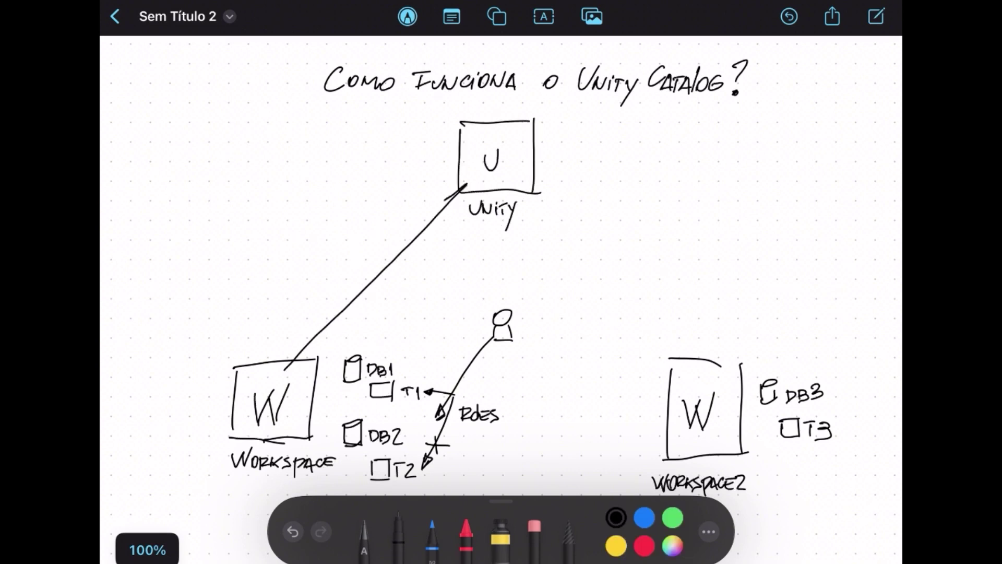
drag(720, 367, 543, 167)
drag(536, 164, 548, 184)
- Erase the user figure and its role arrows
click(533, 524)
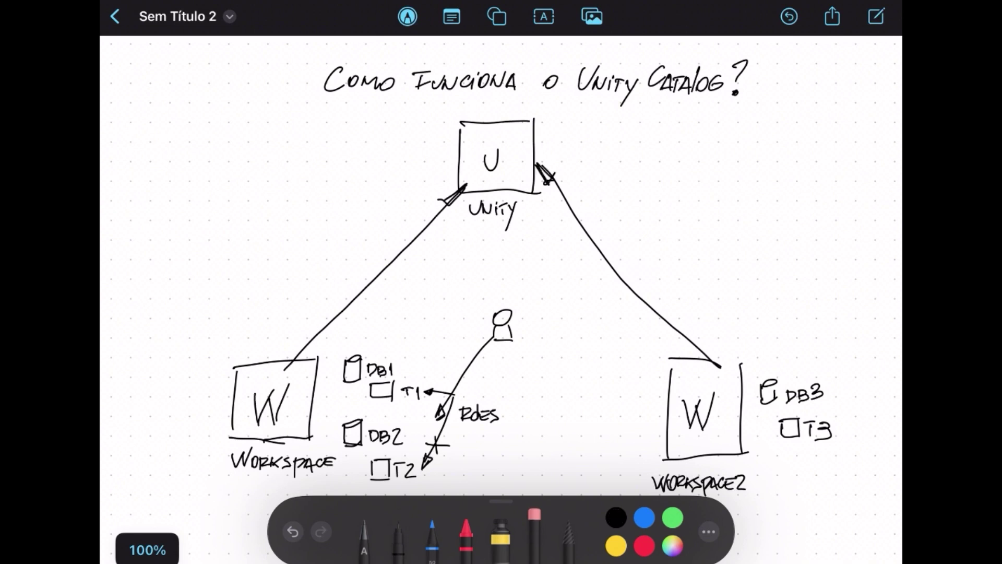
mouse_move(502, 316)
mouse_down()
mouse_move(454, 397)
mouse_move(460, 412)
mouse_move(515, 423)
mouse_up()
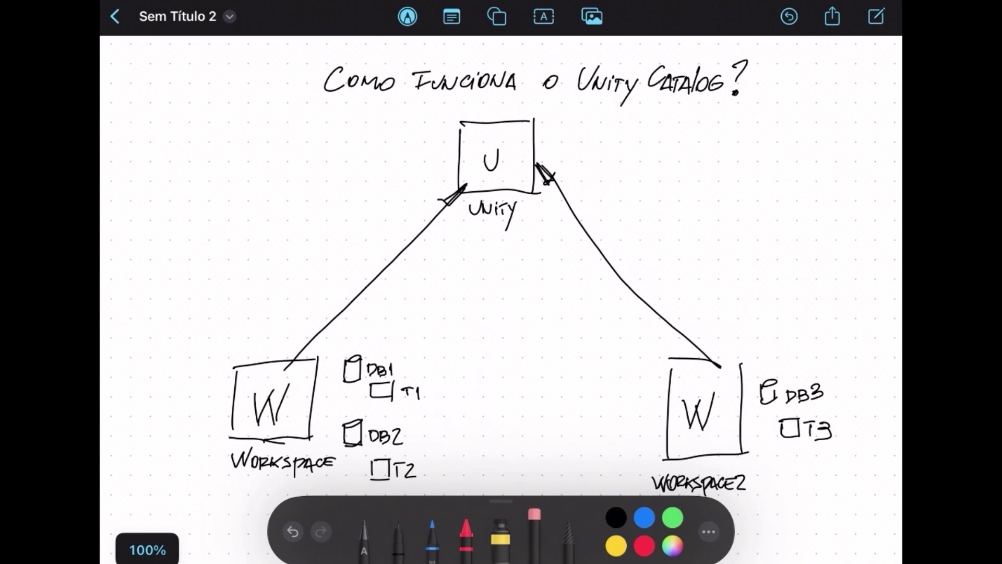
scroll(501, 261, down, 3)
- Handwrite 'continuar independentes se quiser' to complete the note after PODEM
click(398, 527)
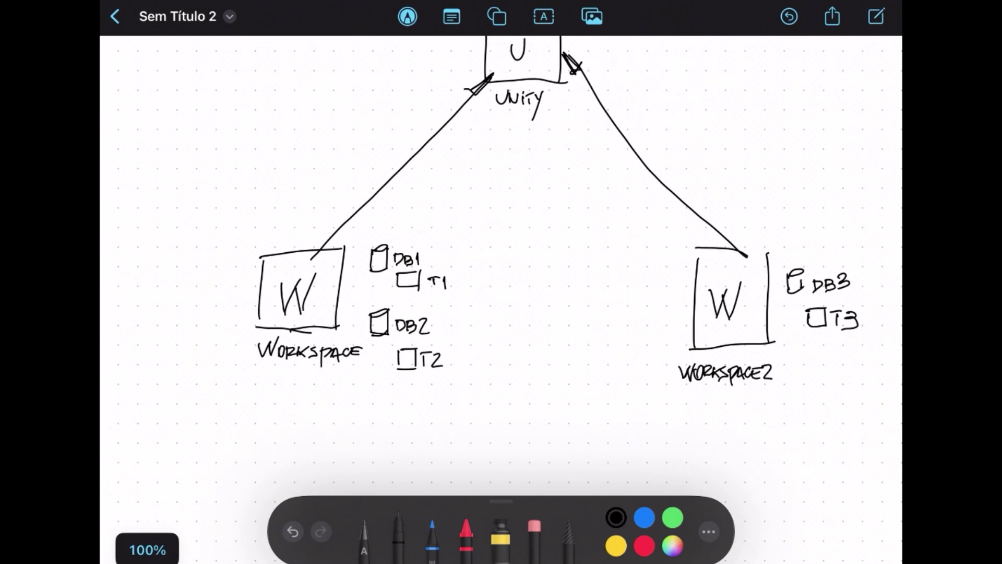
drag(361, 423, 360, 433)
drag(367, 422, 367, 423)
drag(372, 433, 382, 422)
drag(382, 423, 396, 422)
drag(390, 423, 389, 434)
click(397, 426)
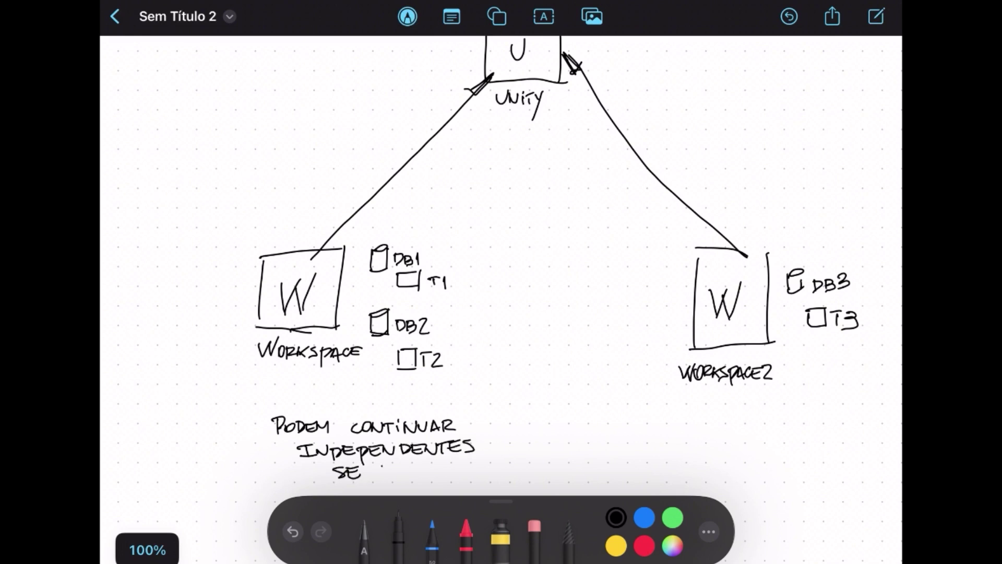
drag(421, 464, 415, 475)
drag(426, 464, 433, 475)
drag(437, 464, 448, 475)
- Erase the line joining Unity to Workspace2
scroll(501, 261, down, 5)
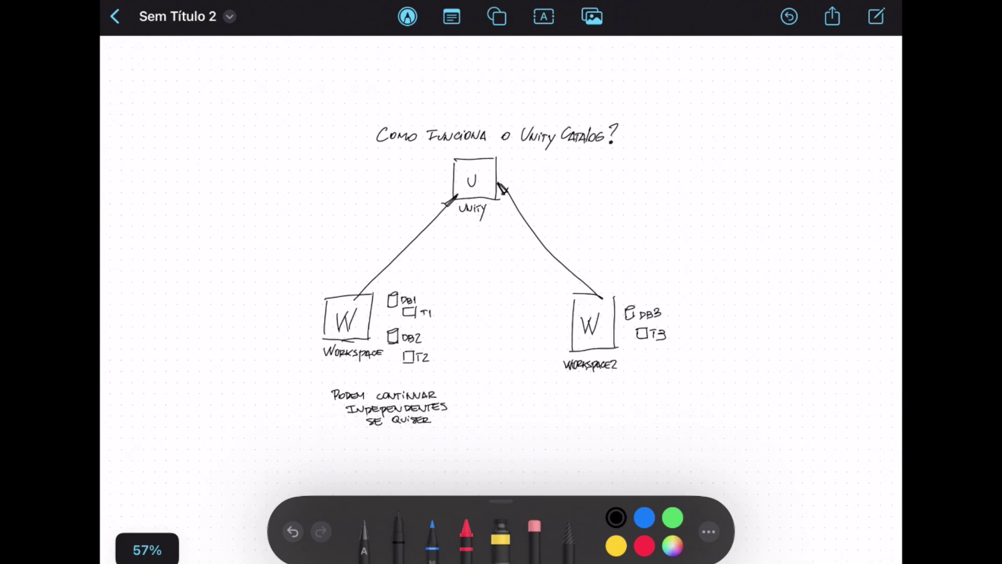
click(534, 525)
drag(499, 179, 593, 284)
- Label the M box METASTORE and draw an arrow from it to Workspace2
click(616, 517)
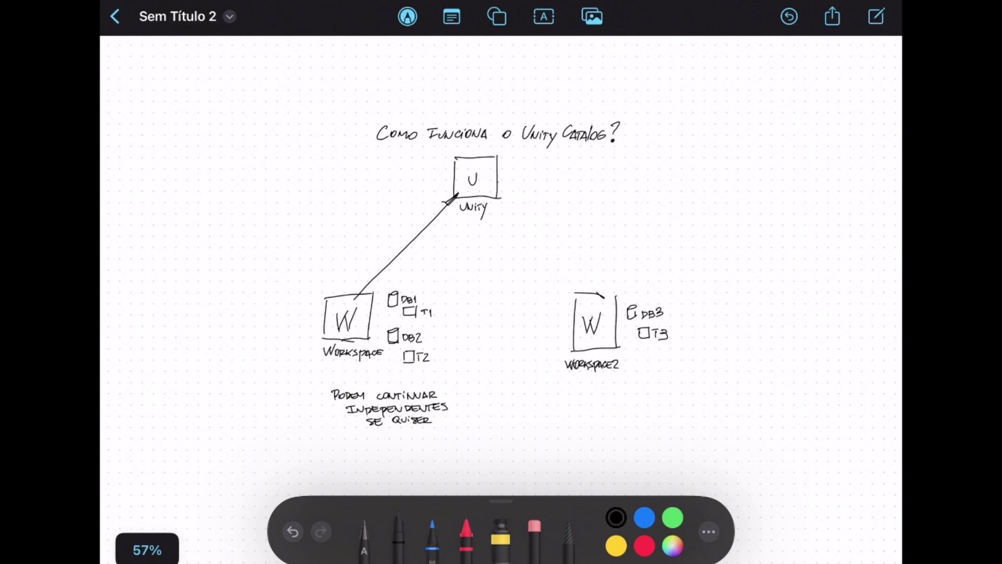
scroll(541, 215, up, 10)
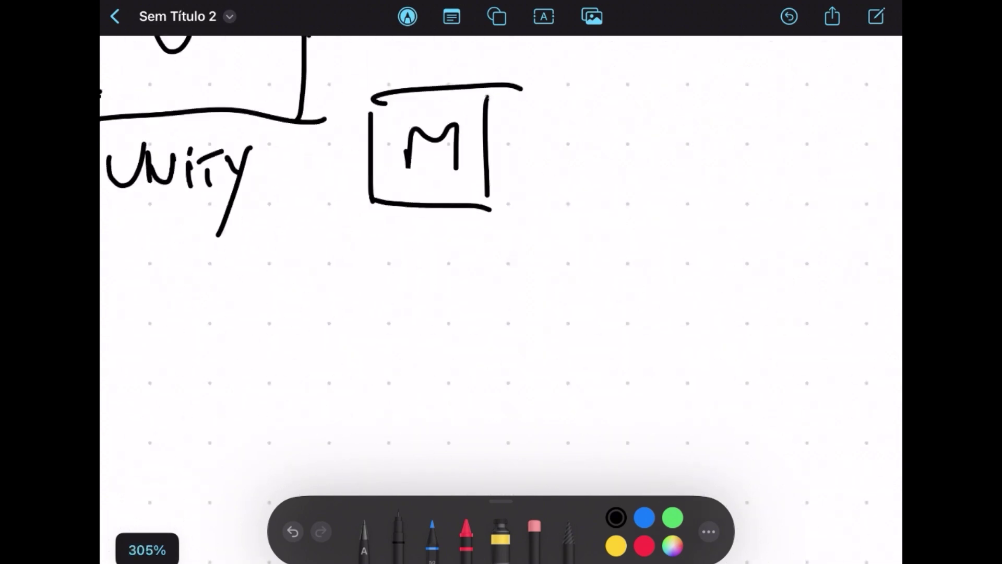
mouse_move(350, 249)
mouse_down()
mouse_move(370, 233)
mouse_move(420, 248)
mouse_up()
mouse_move(422, 250)
mouse_down()
mouse_move(446, 236)
mouse_move(468, 250)
mouse_up()
drag(464, 249, 497, 244)
scroll(355, 338, down, 5)
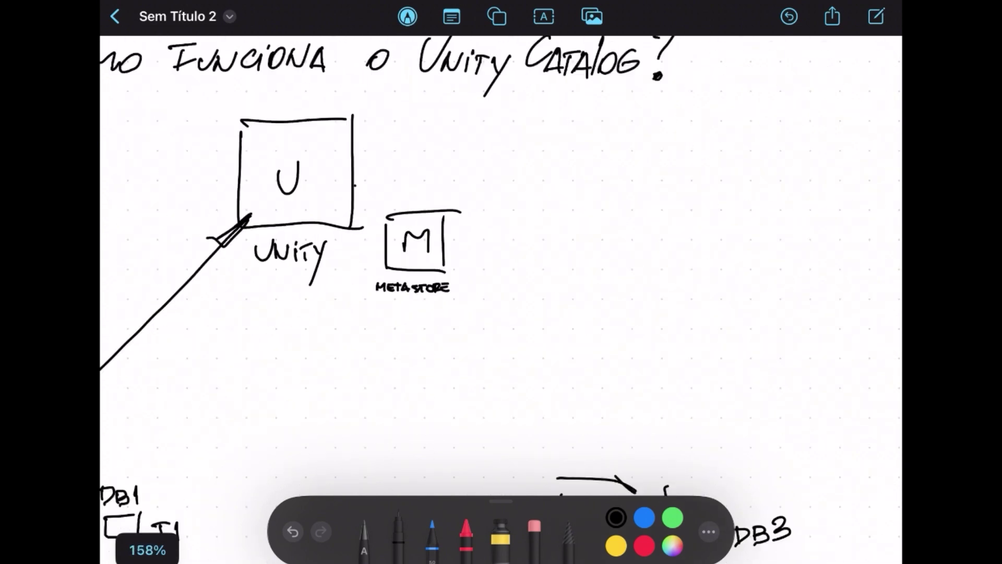
scroll(355, 338, down, 5)
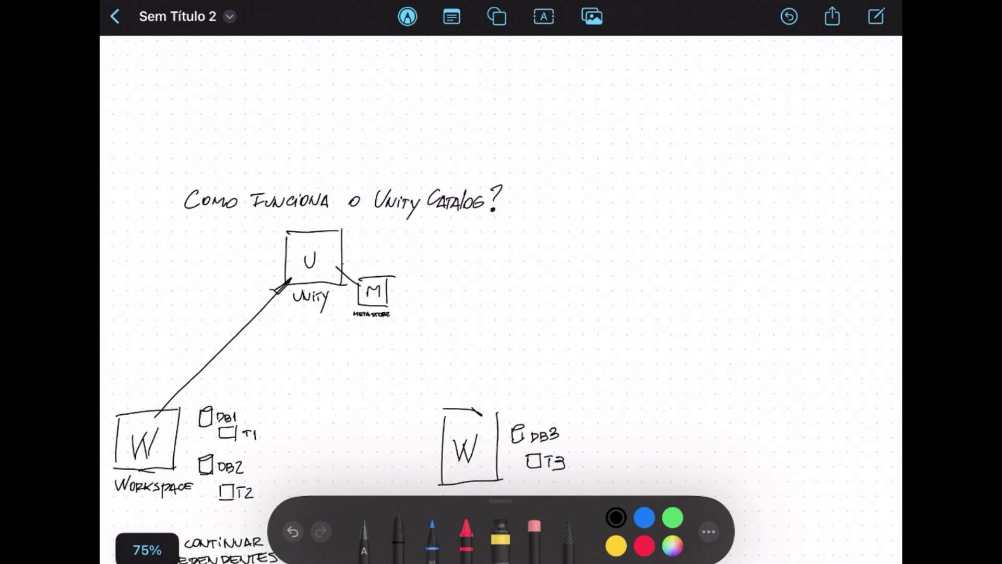
drag(470, 415, 387, 296)
- Outline DB3 and T3 in blue and link that group to the metastore
scroll(501, 313, down, 2)
scroll(501, 313, right, 1)
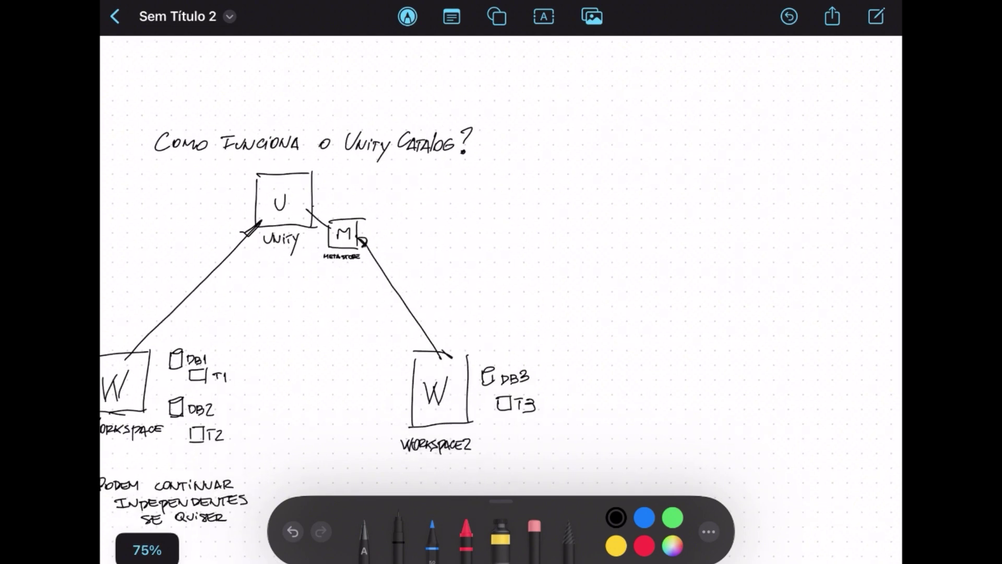
click(432, 528)
drag(481, 353, 481, 426)
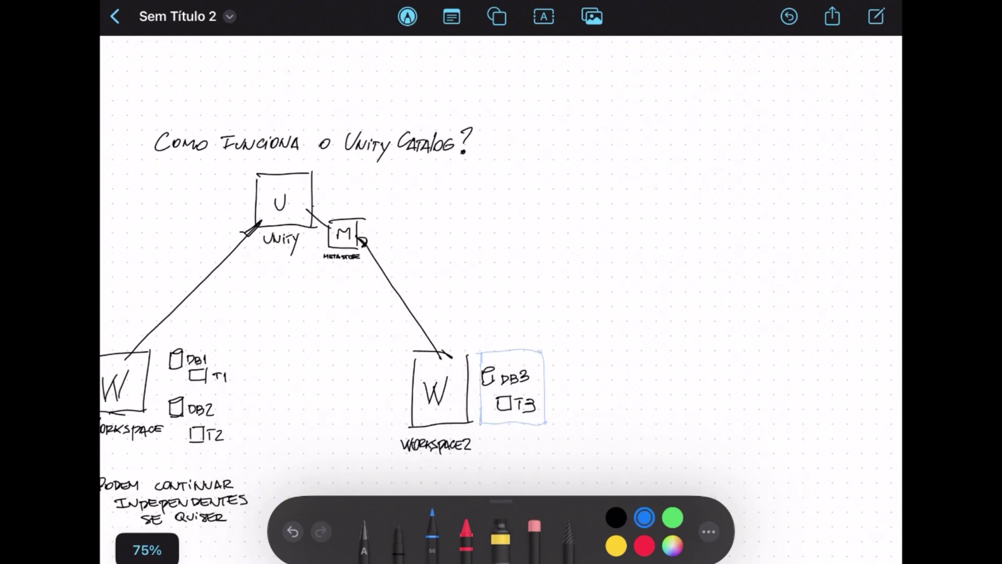
drag(484, 323, 358, 230)
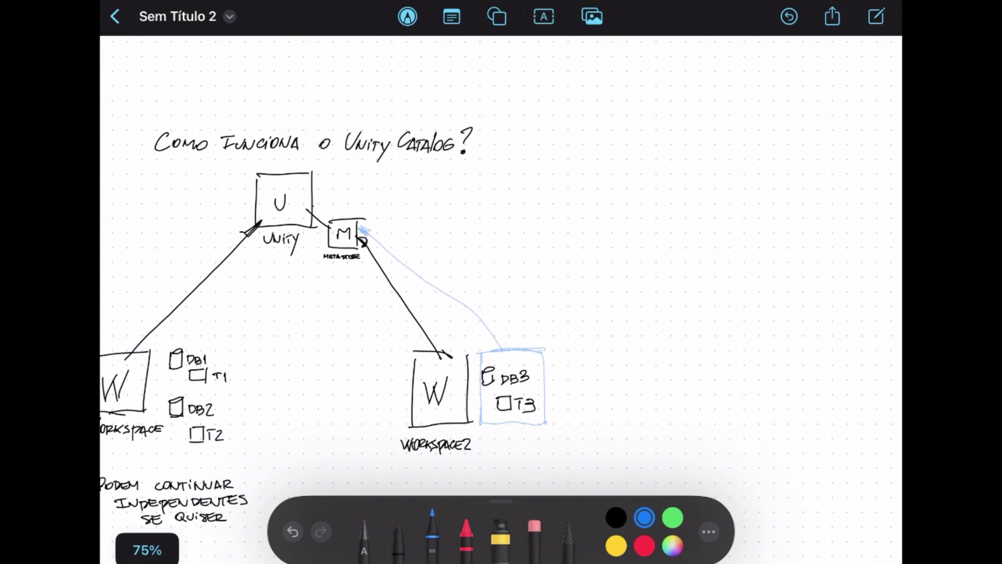
click(398, 533)
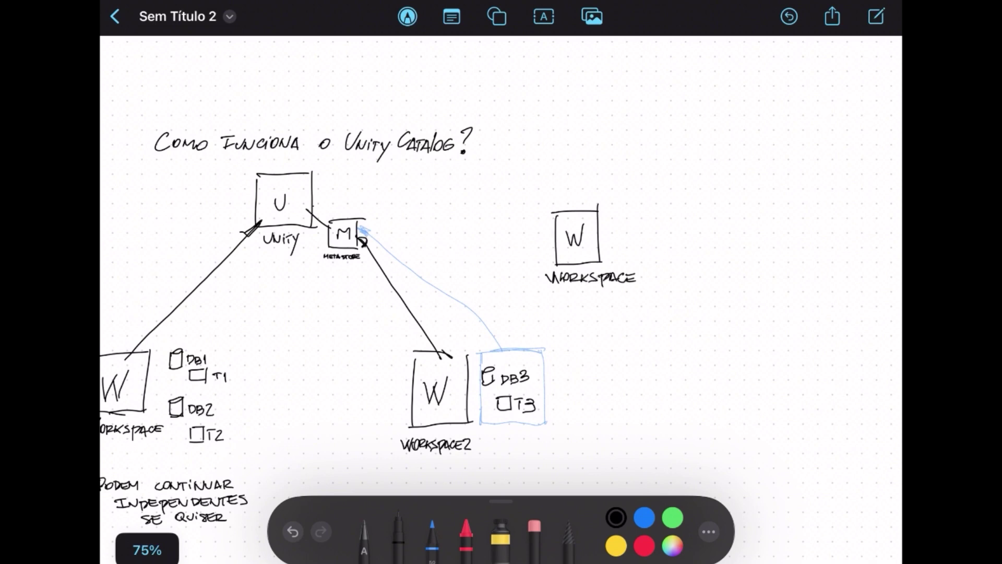
- Link Workspace3 to the metastore and draw user arrows to Workspace3 and DB3
drag(565, 240, 368, 235)
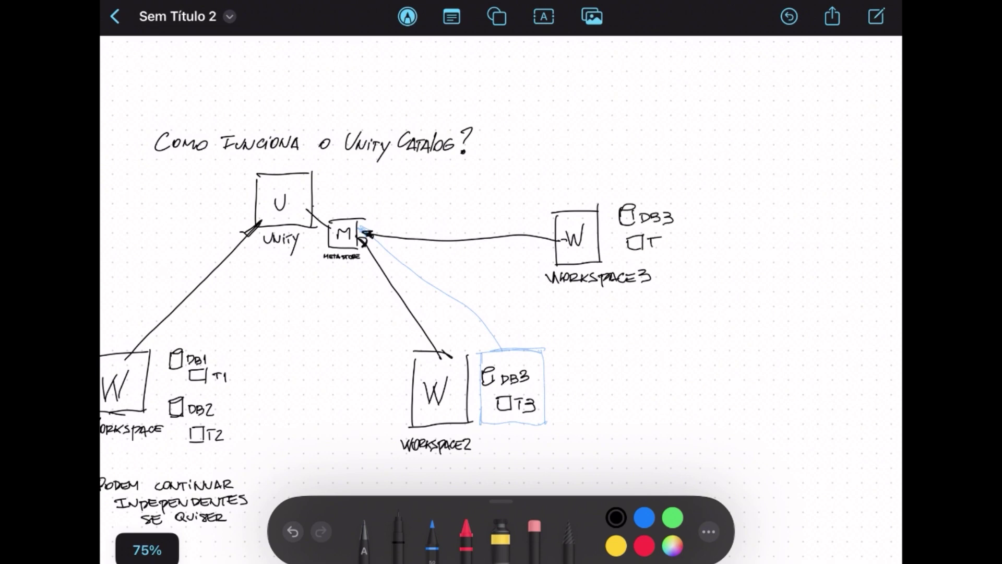
click(433, 529)
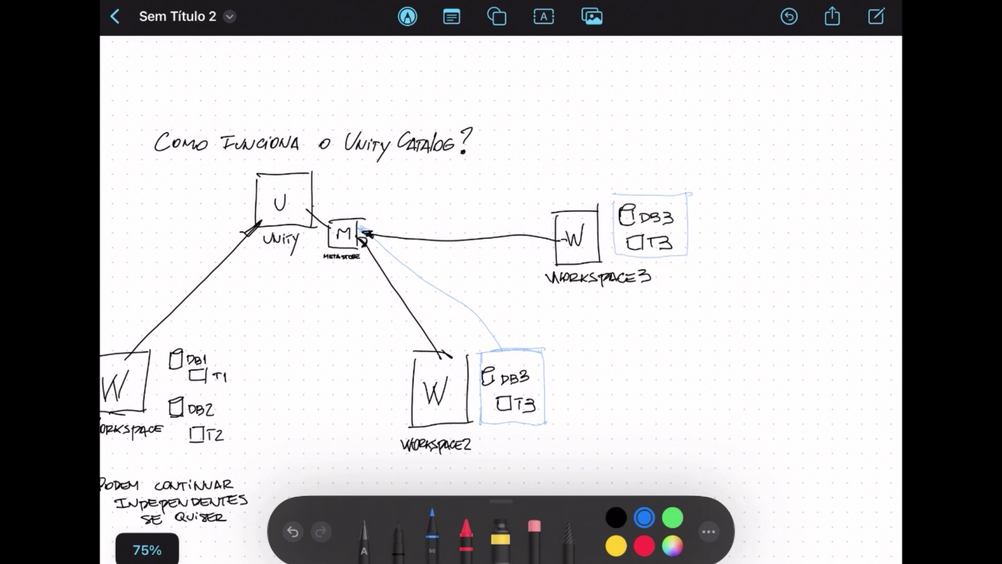
click(398, 532)
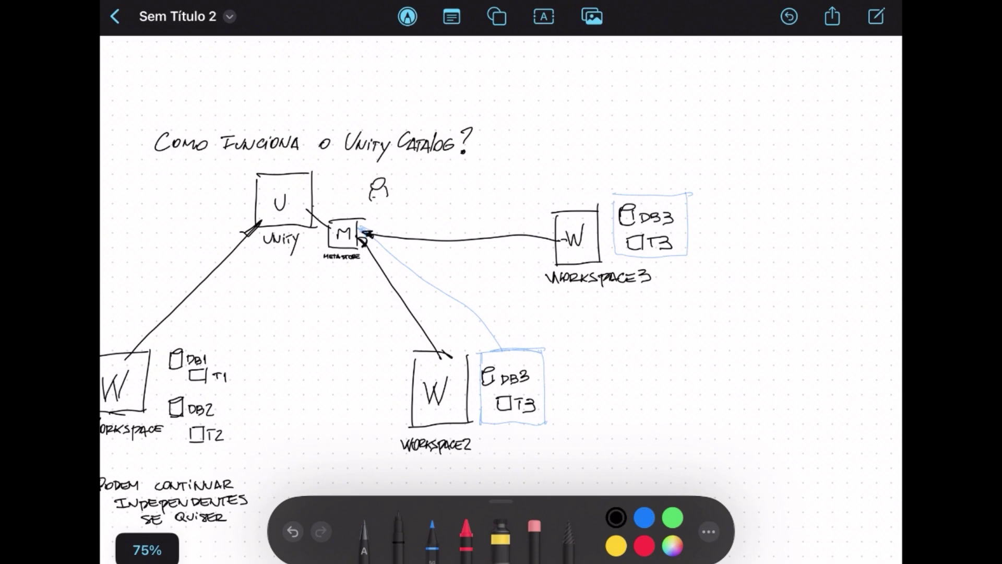
drag(388, 193, 524, 211)
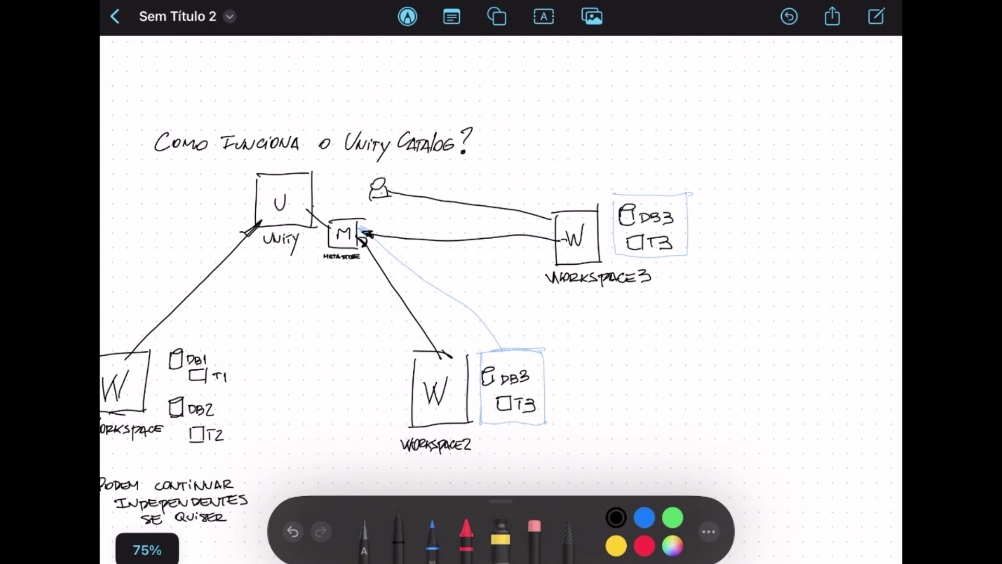
drag(383, 194, 479, 349)
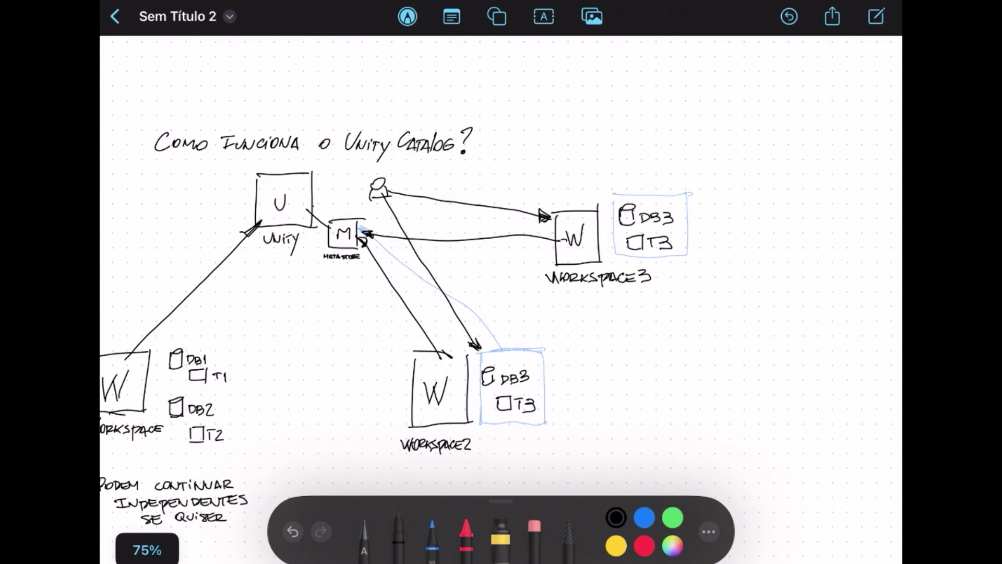
- Draw a red line from the user to DB1 and cross it out
click(466, 527)
drag(372, 196, 187, 353)
drag(248, 270, 232, 320)
drag(209, 293, 273, 308)
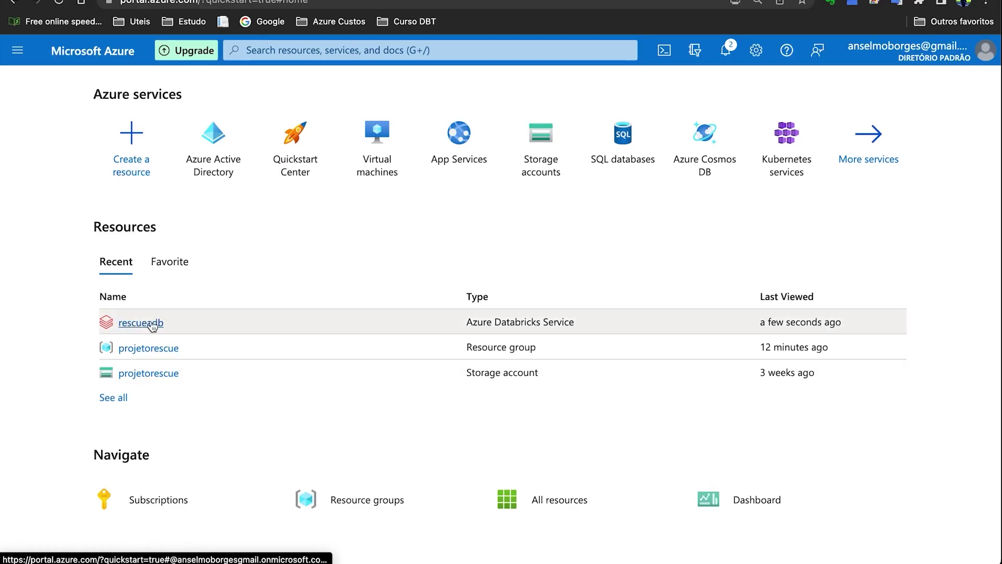
- Launch the rescueadb workspace and go to the Databricks account console via Manage Account
click(161, 326)
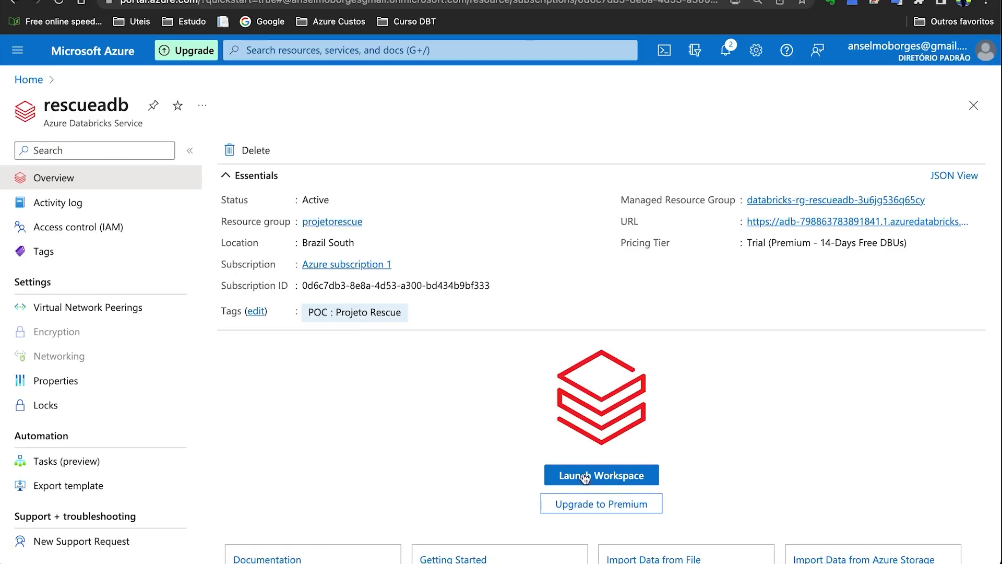
click(616, 471)
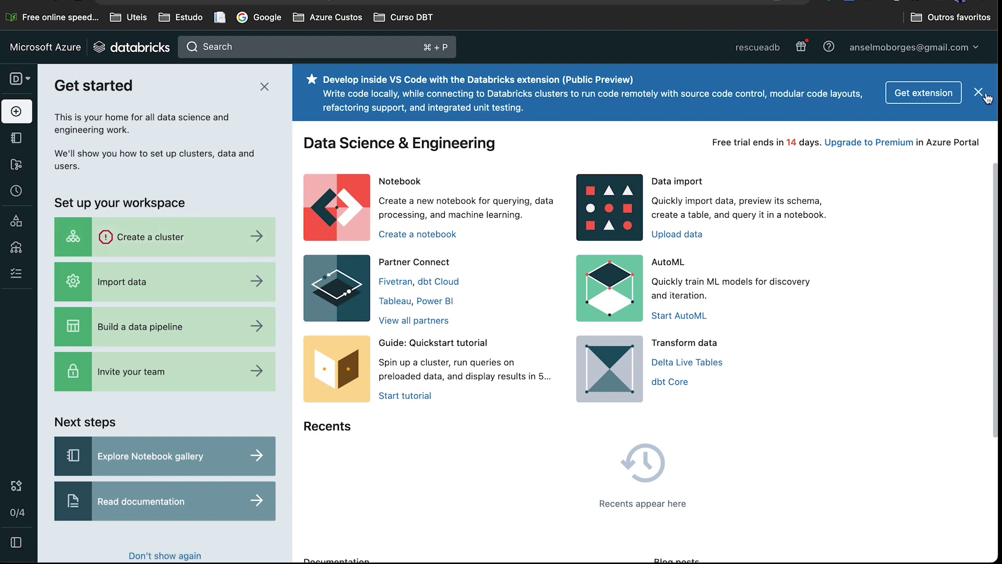
click(957, 48)
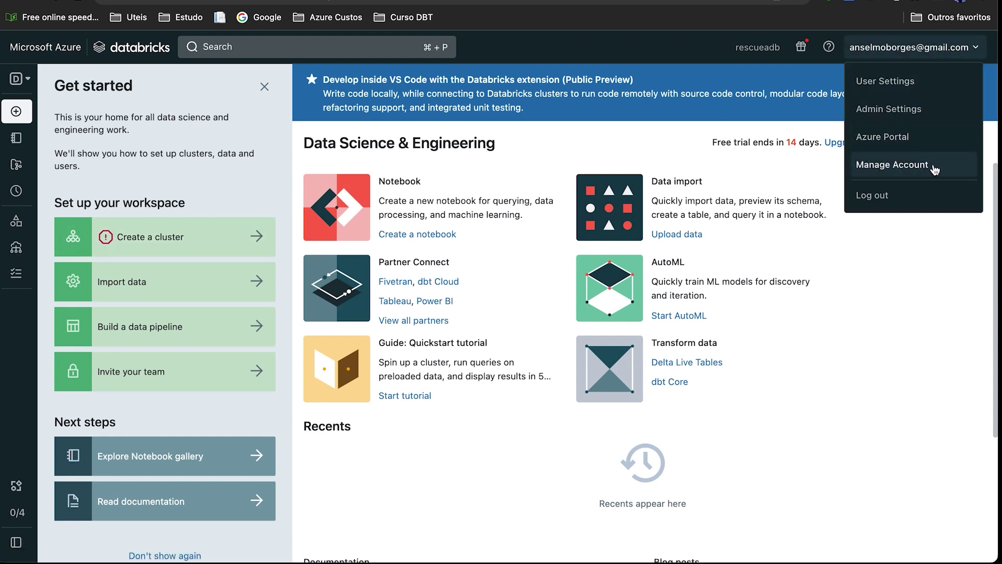
click(893, 170)
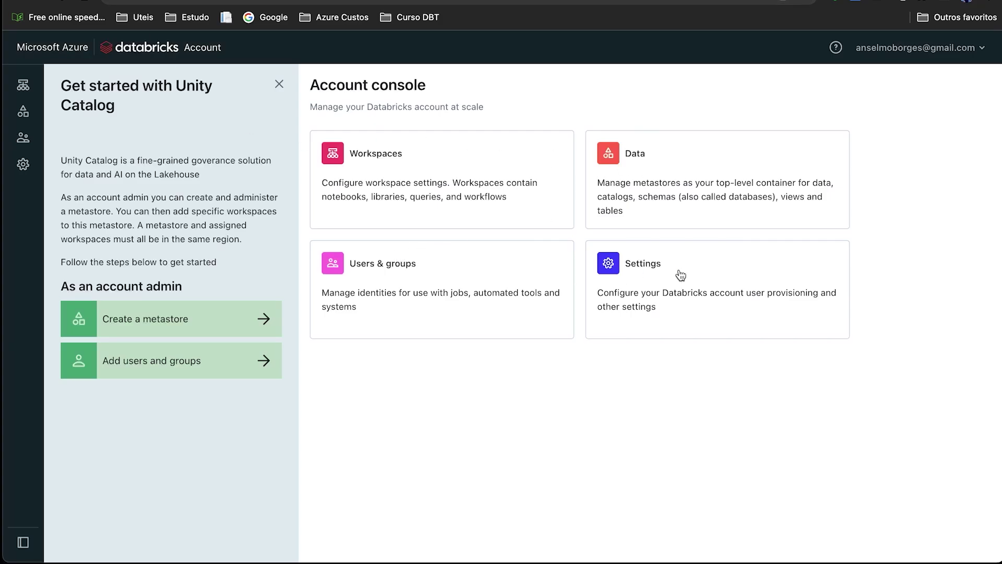
- Fill the Create metastore form with name meta01 and region brazilsouth
click(379, 151)
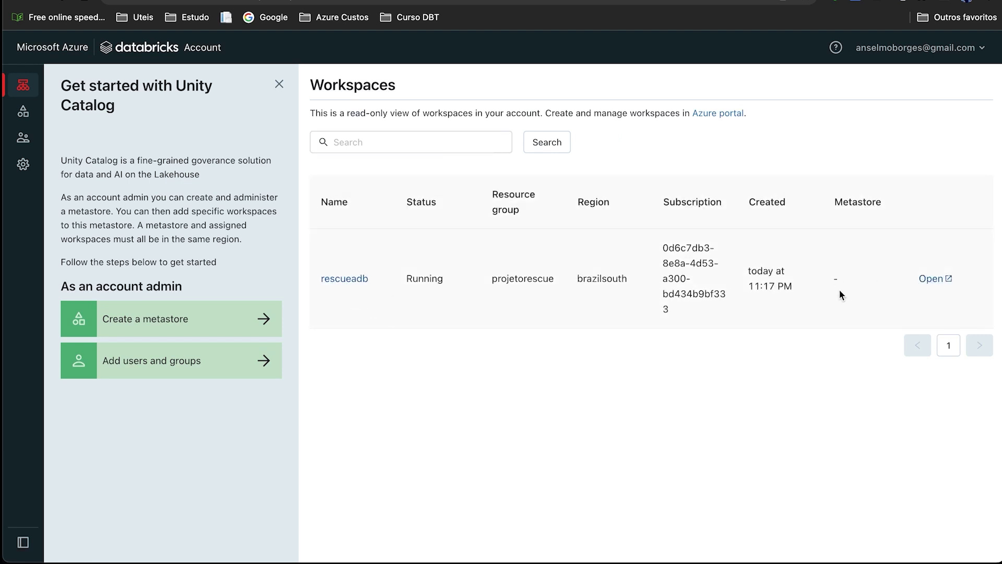
click(250, 319)
click(962, 191)
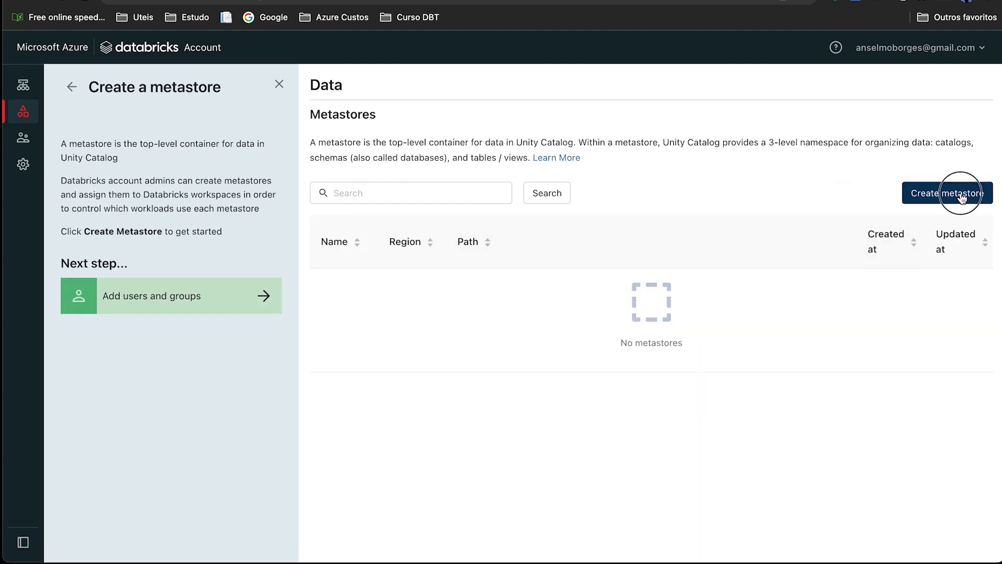
click(359, 204)
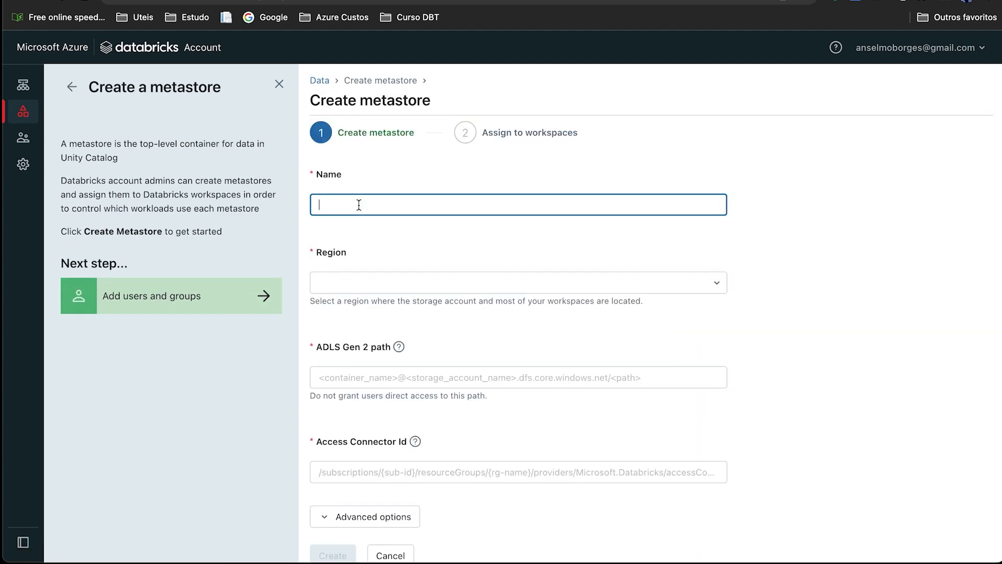
text(meta01)
click(447, 286)
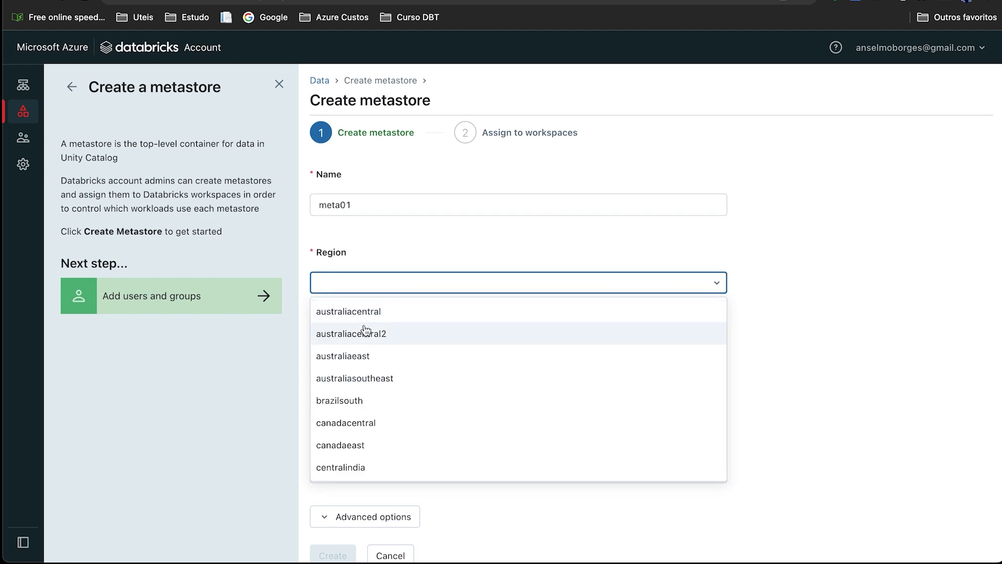
click(346, 401)
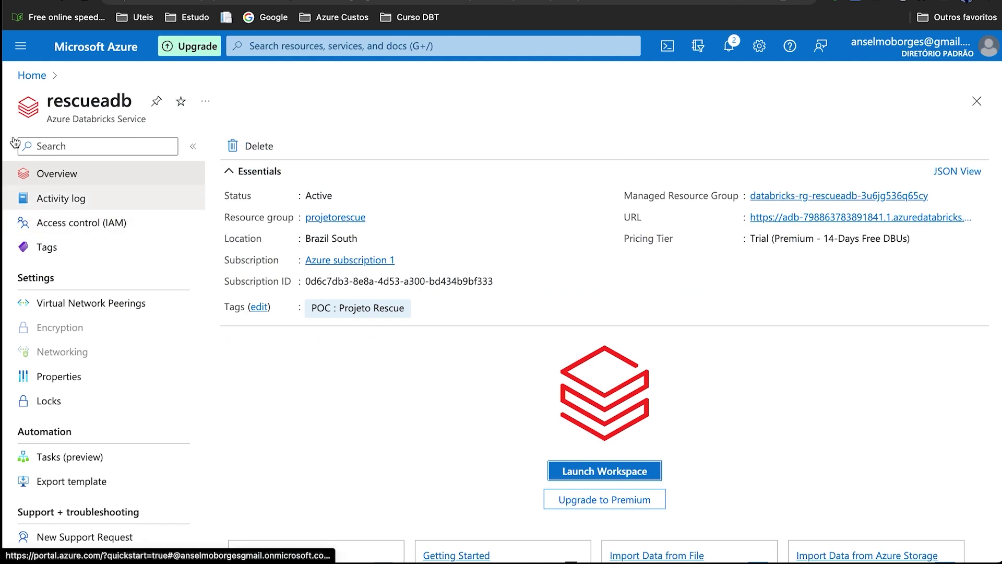
- Create a container named meta in the projetorescue storage account
click(29, 75)
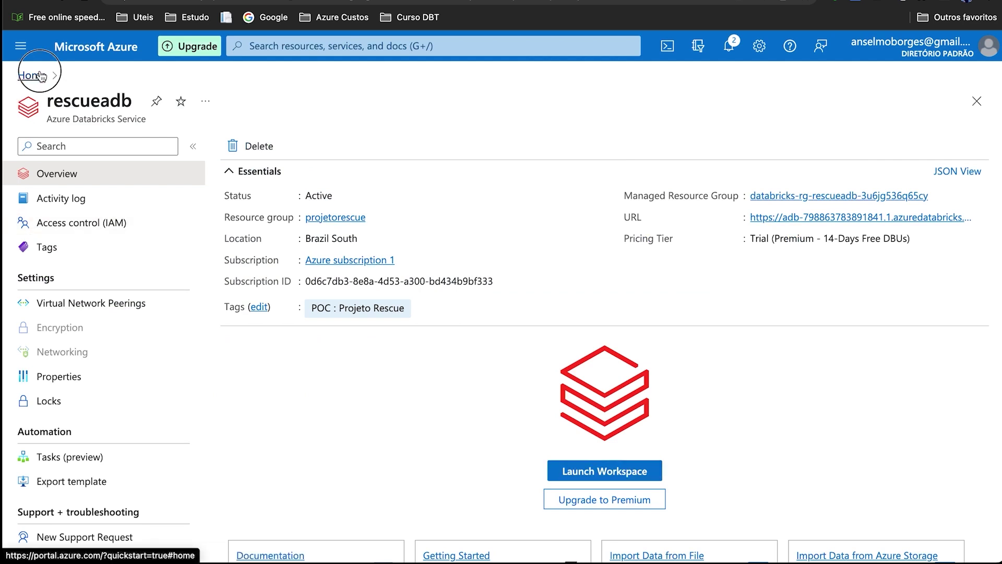
click(161, 372)
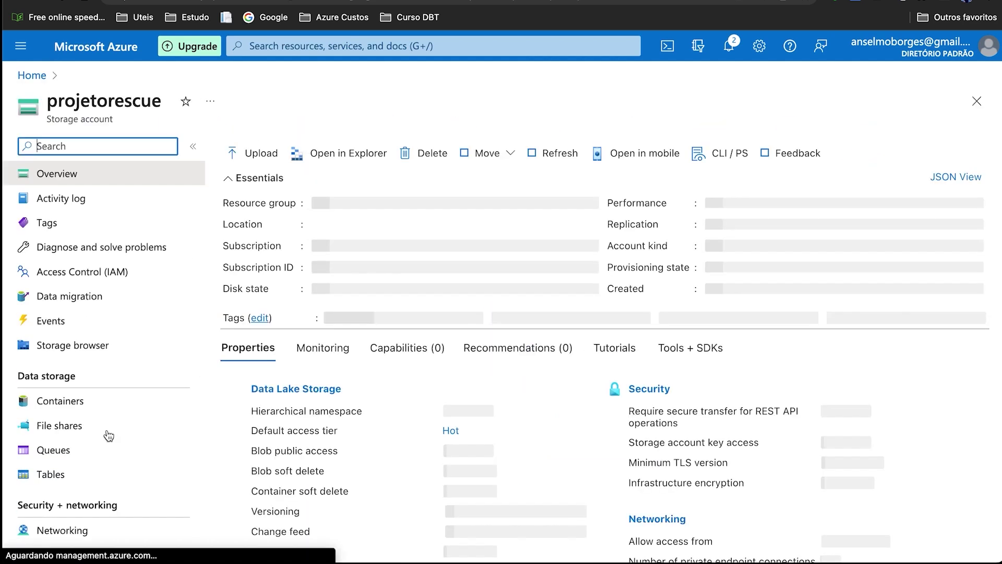
click(73, 402)
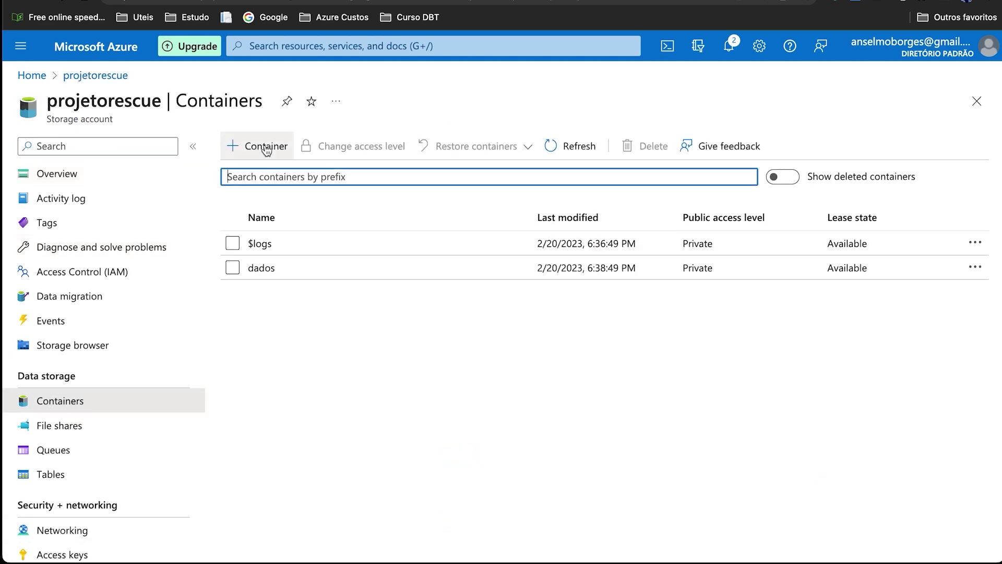
click(265, 148)
text(me)
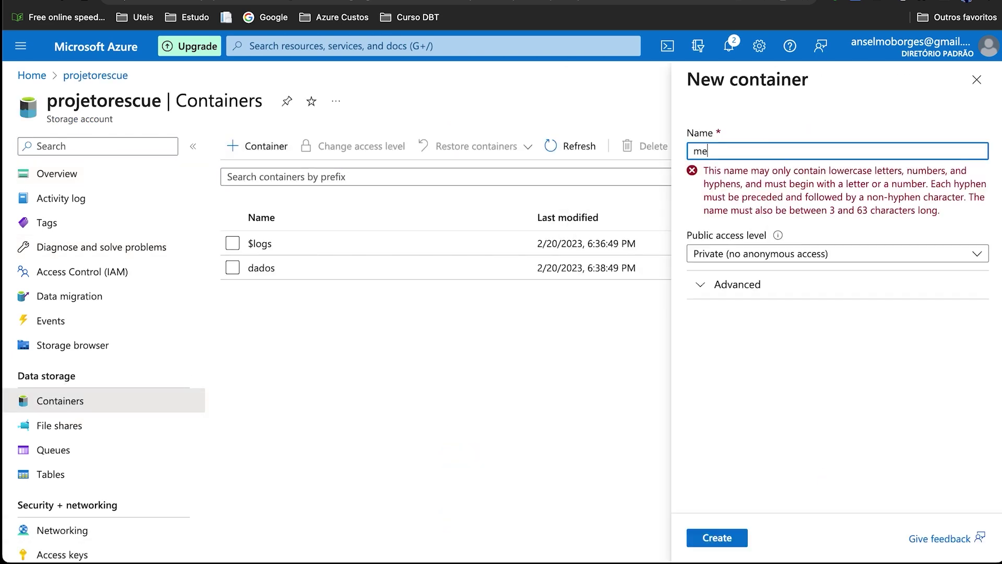
text(ta)
click(810, 541)
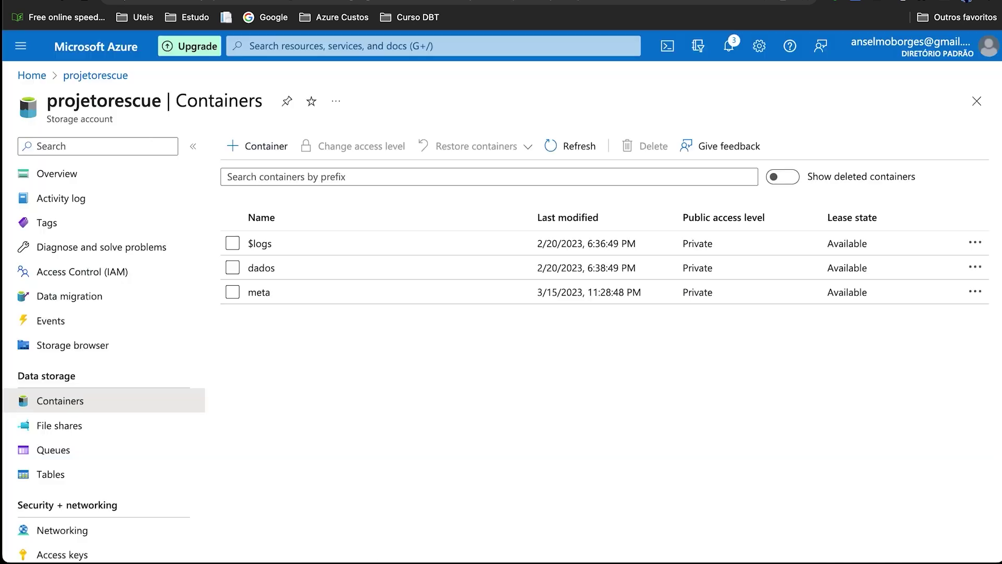
- Copy the Data Lake Storage endpoint URL from the storage account's Endpoints
scroll(112, 454, down, 7)
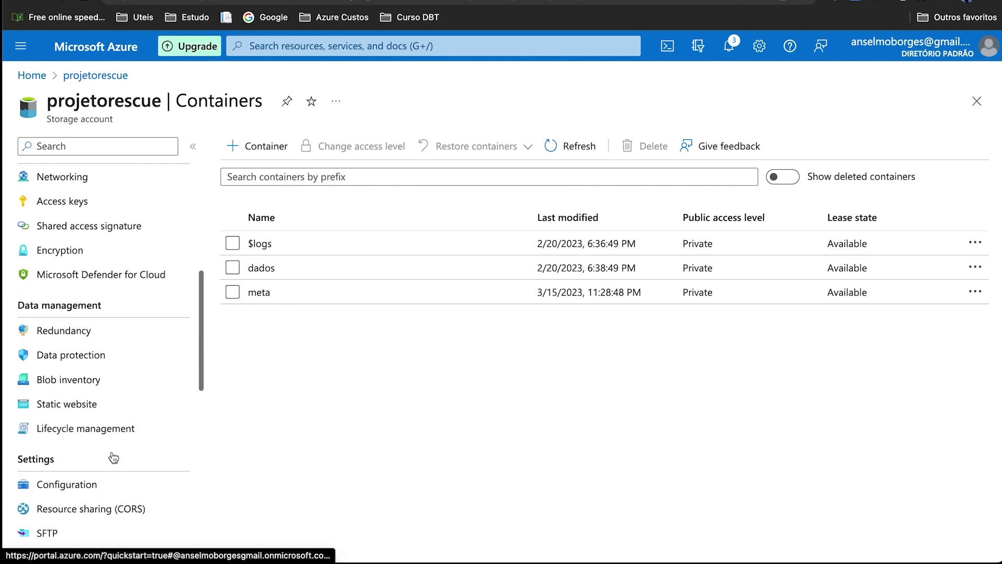
scroll(119, 341, down, 2)
click(58, 501)
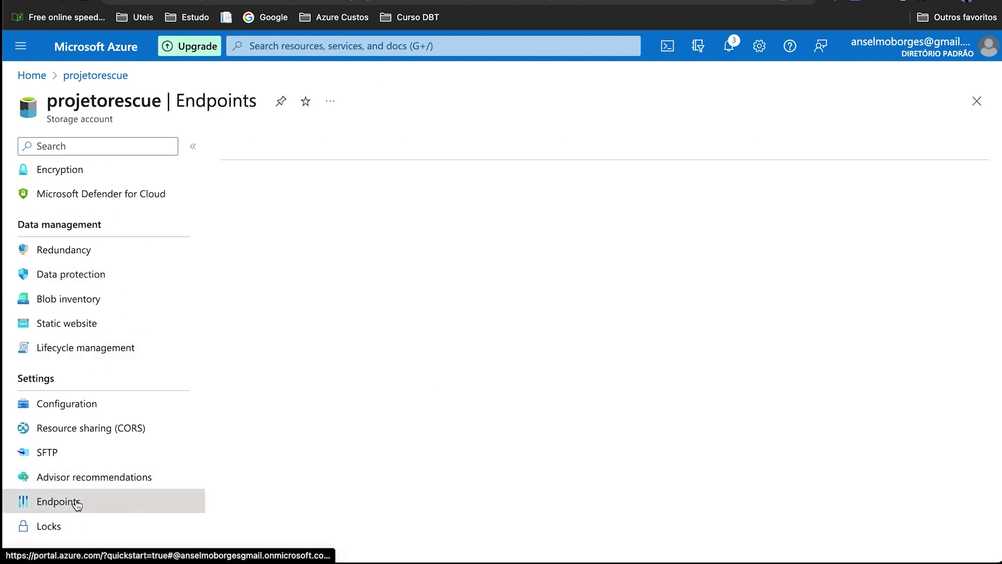
scroll(395, 437, down, 3)
scroll(395, 438, down, 3)
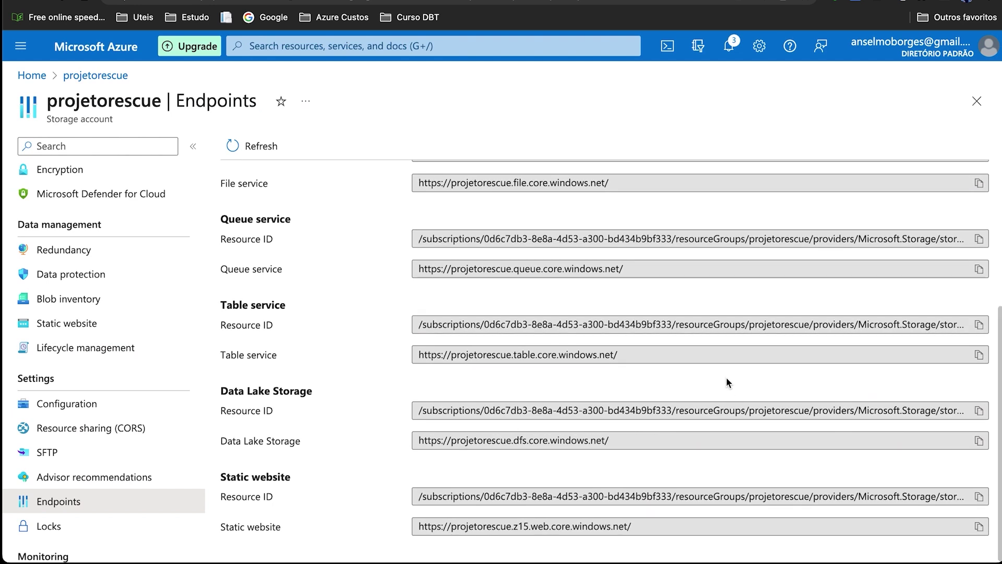
drag(451, 440, 643, 448)
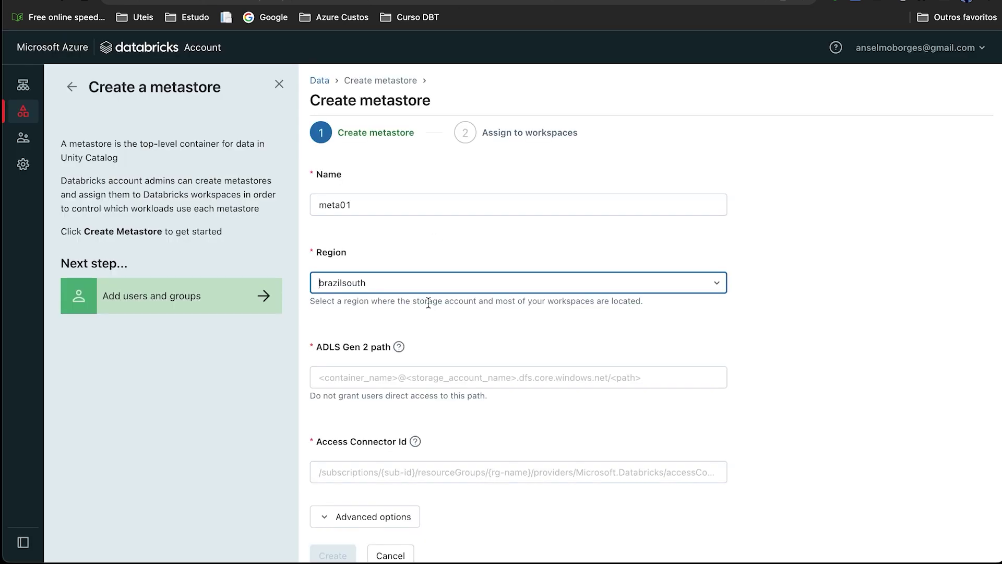
click(376, 378)
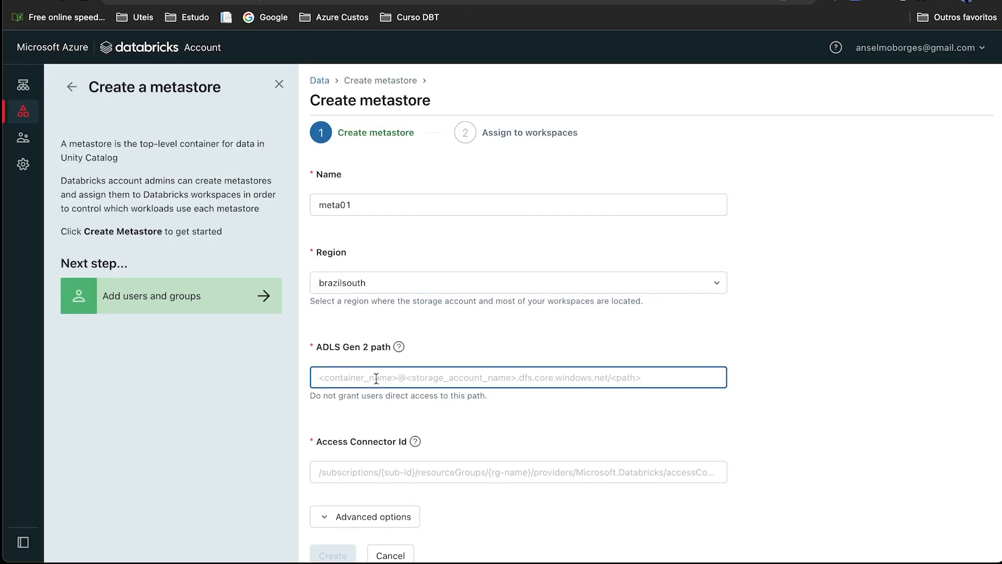
text(meta@)
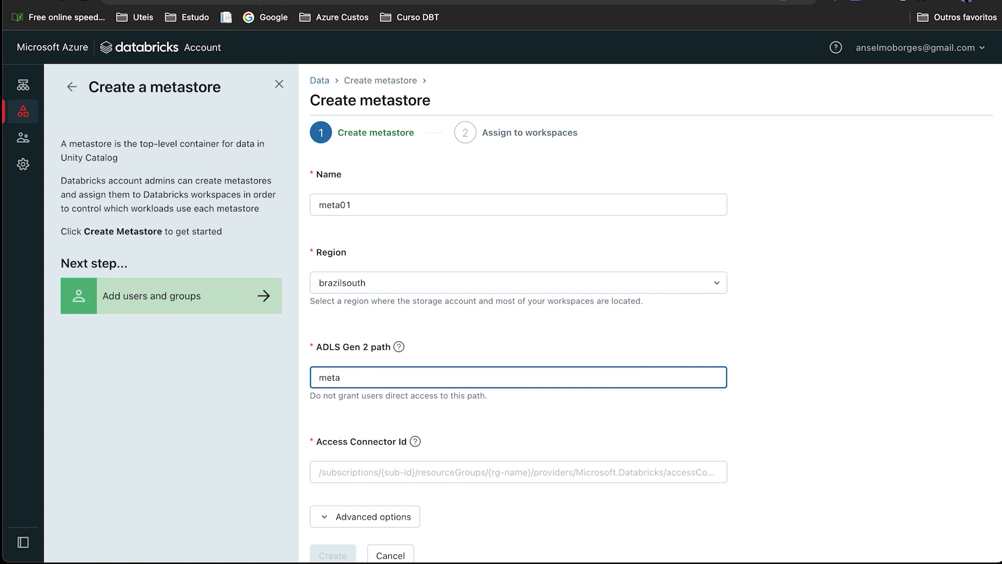
text(projetorescue.dfs.core.windows.net/)
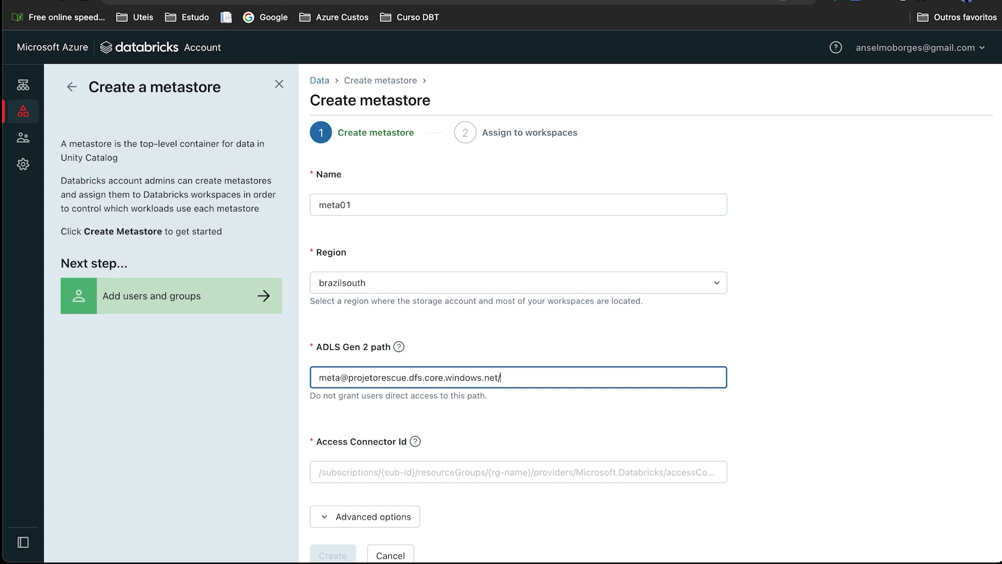
scroll(489, 441, down, 1)
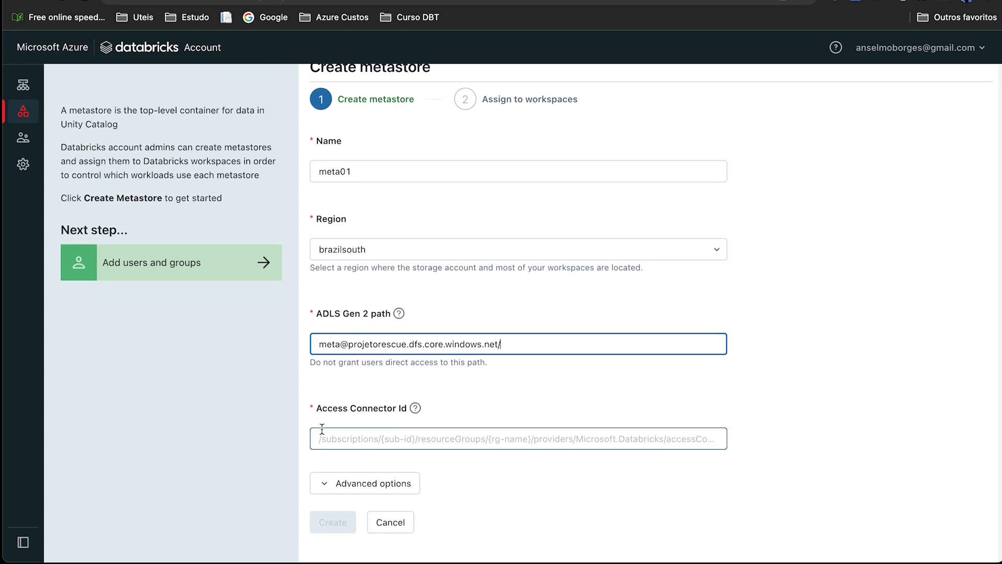
key(super+Tab)
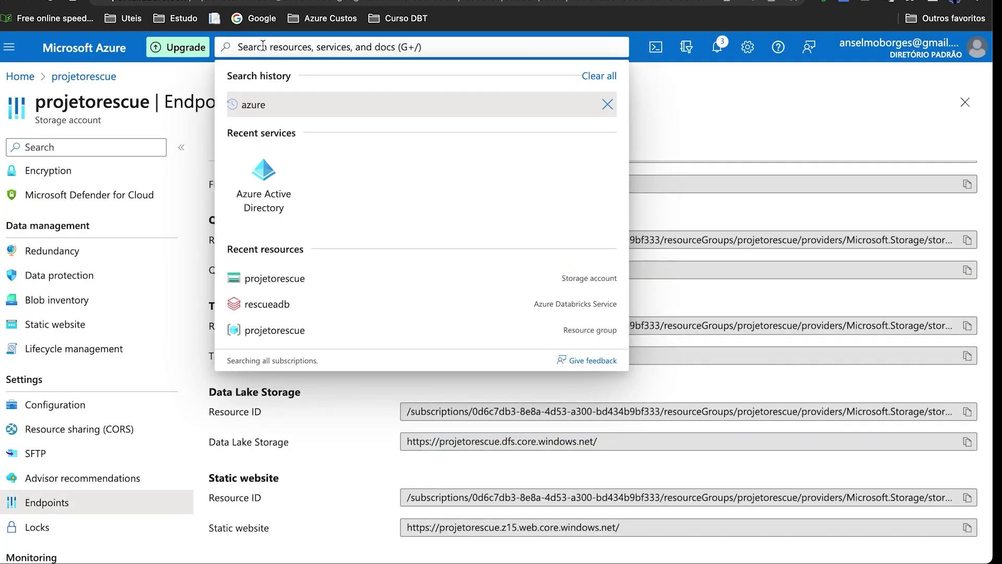
- Start a new Access Connector for Azure Databricks named srvadb in resource group projetorescue, region Brazil South
text(access)
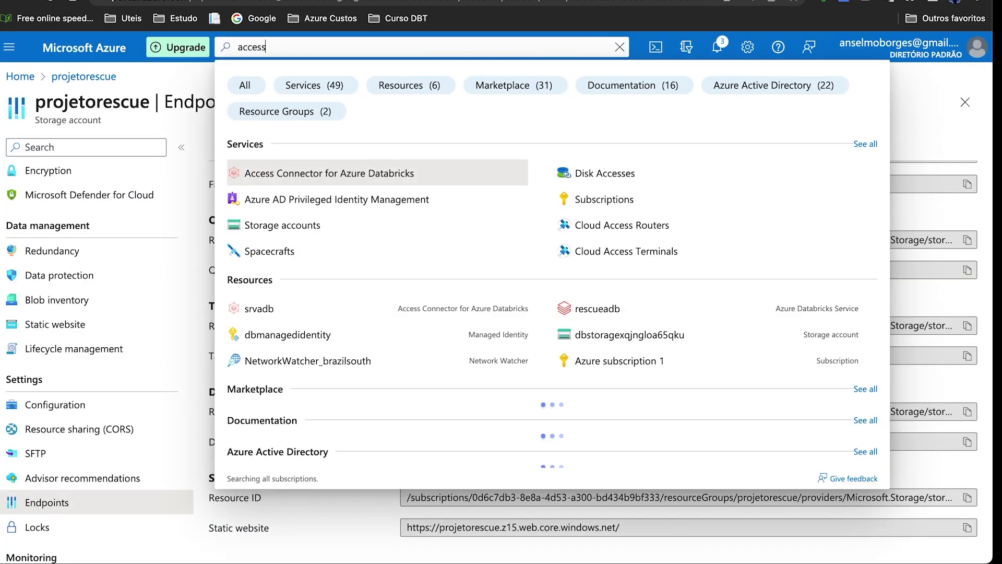
text( c)
click(301, 177)
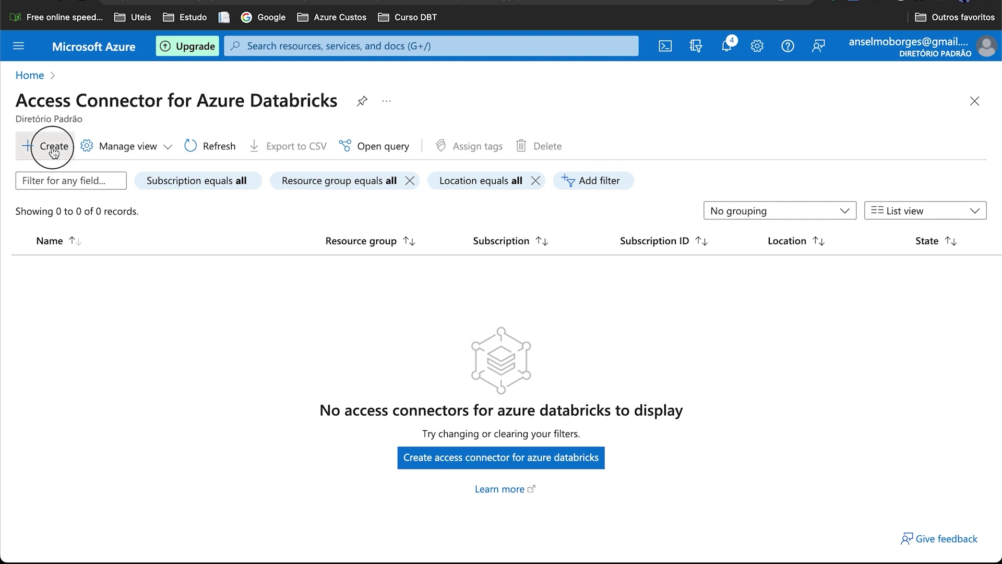
click(52, 146)
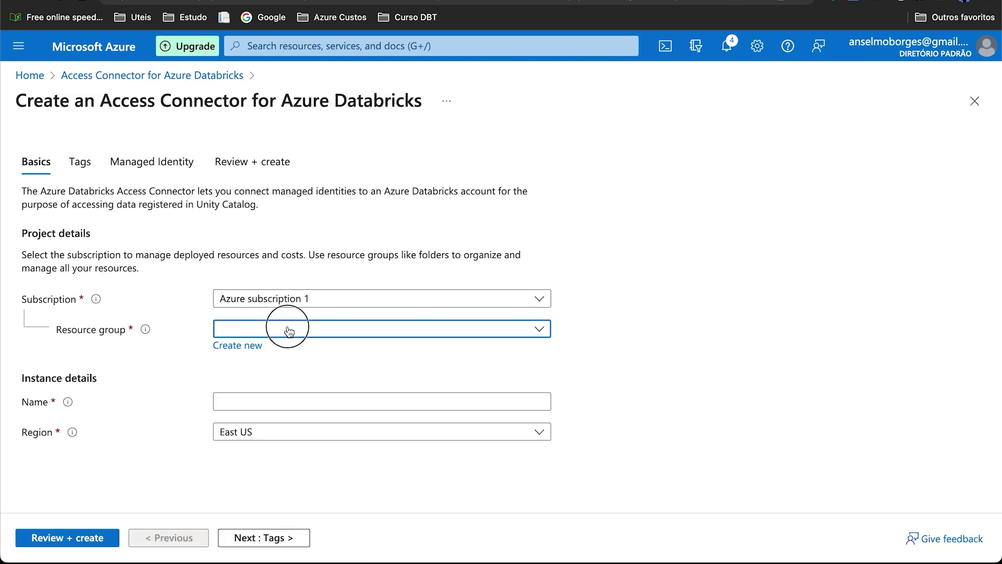
click(288, 328)
click(280, 436)
click(271, 399)
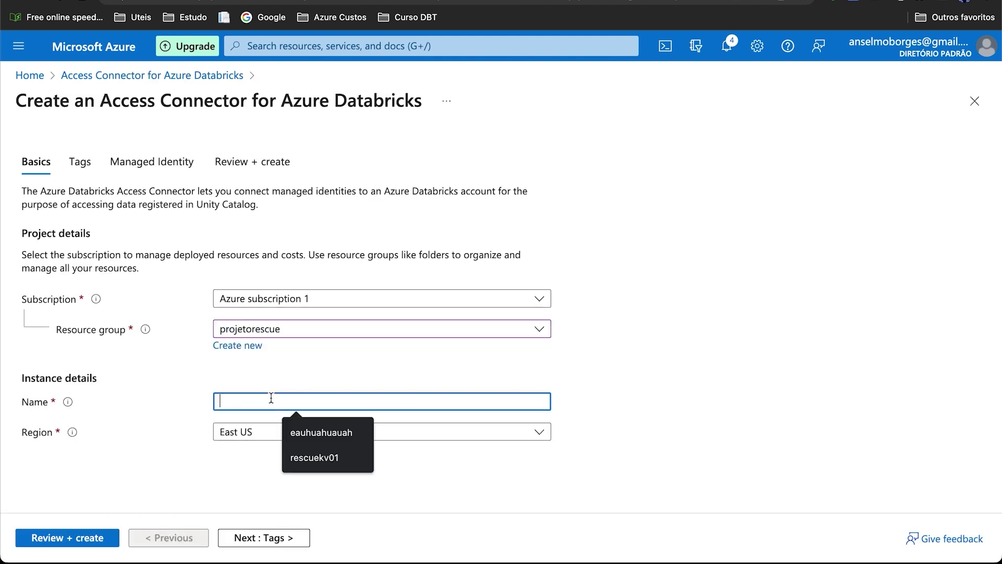
text(srvadb)
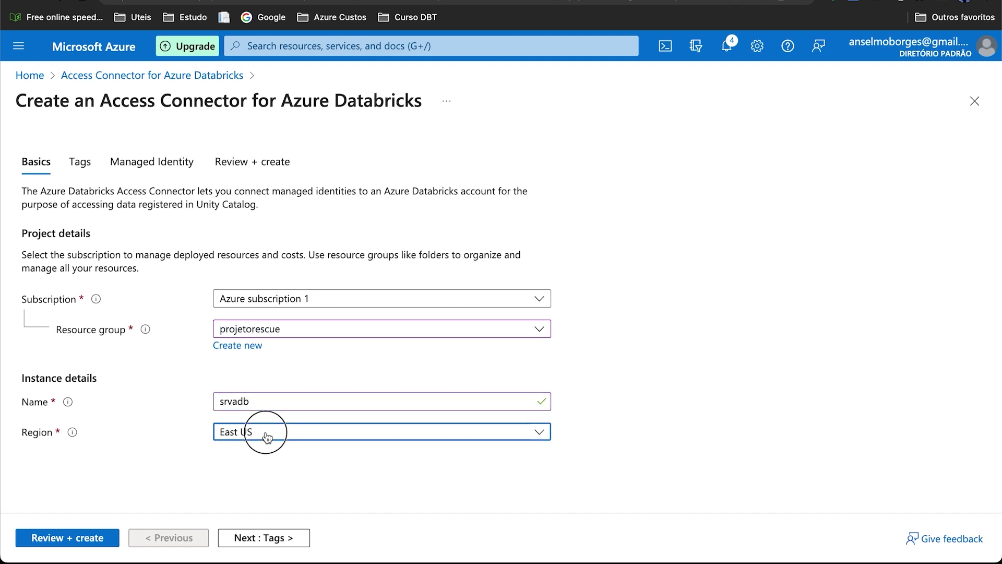
click(264, 435)
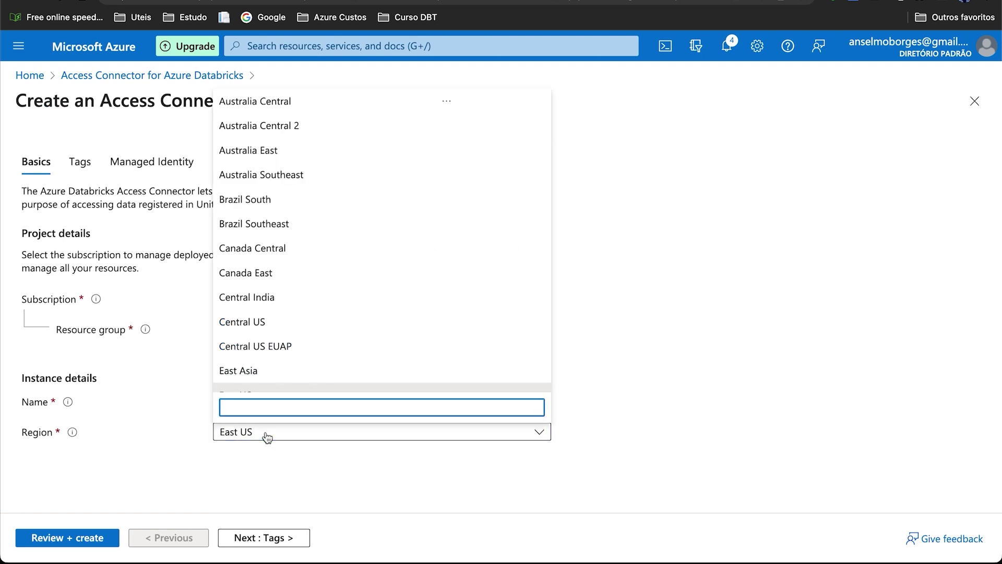
click(289, 199)
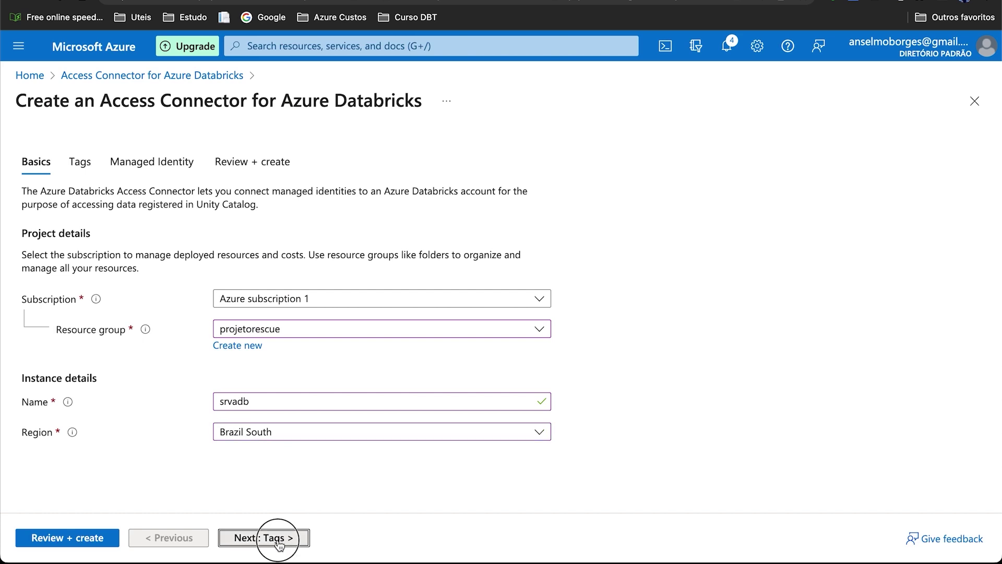
- Tag the connector POC = Projeto Rescue, review it and create it
click(273, 537)
click(150, 291)
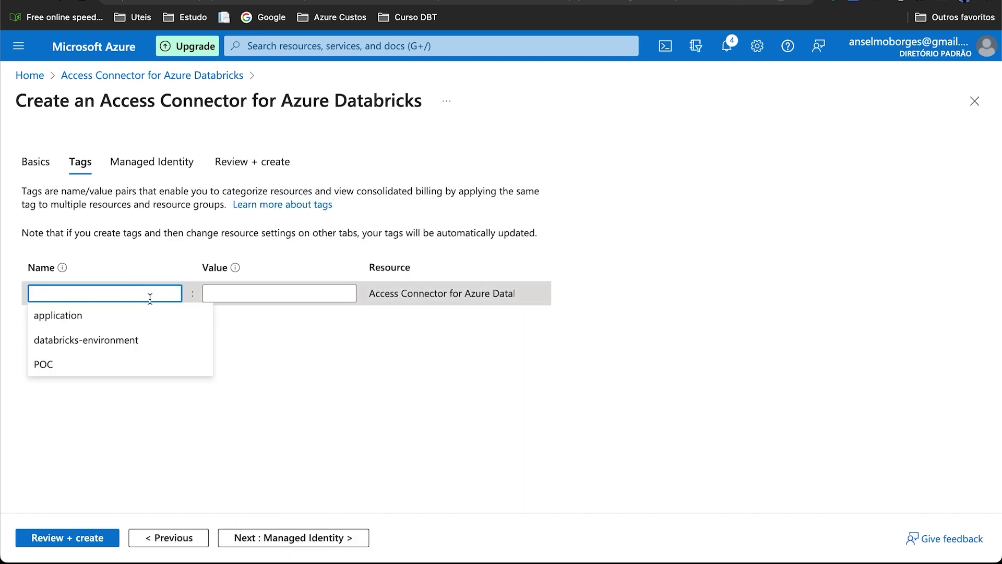
click(47, 362)
click(238, 295)
click(241, 315)
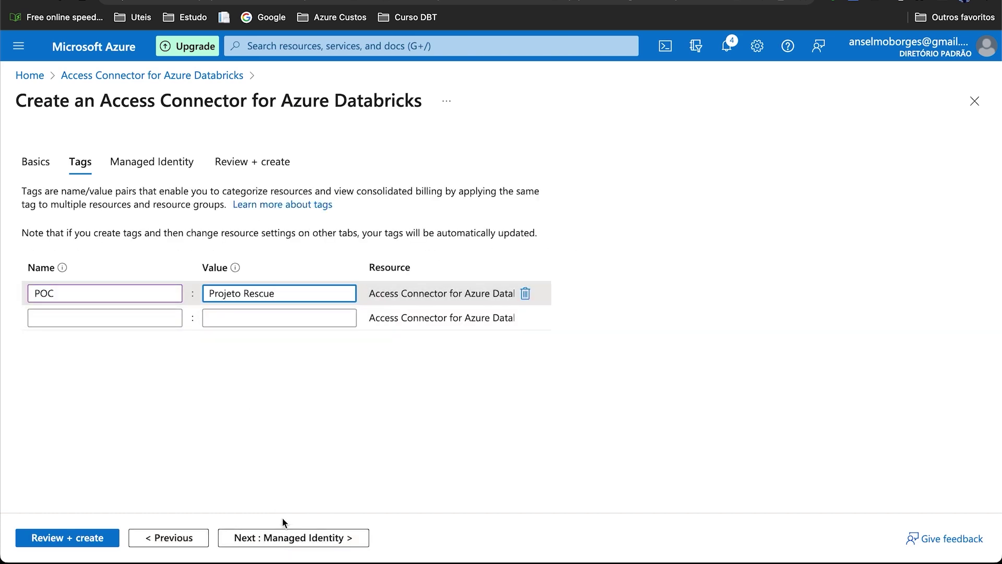
click(286, 537)
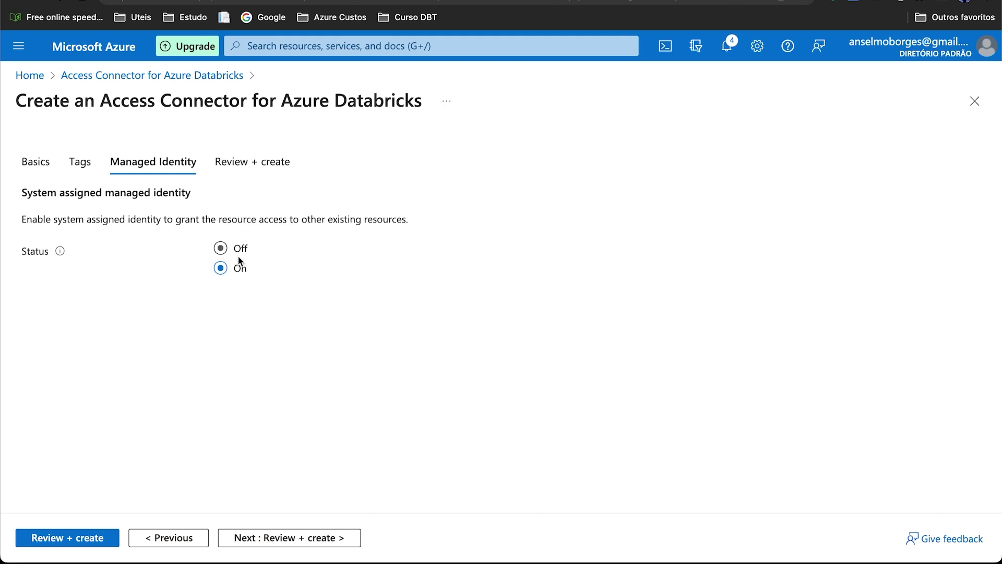
click(290, 537)
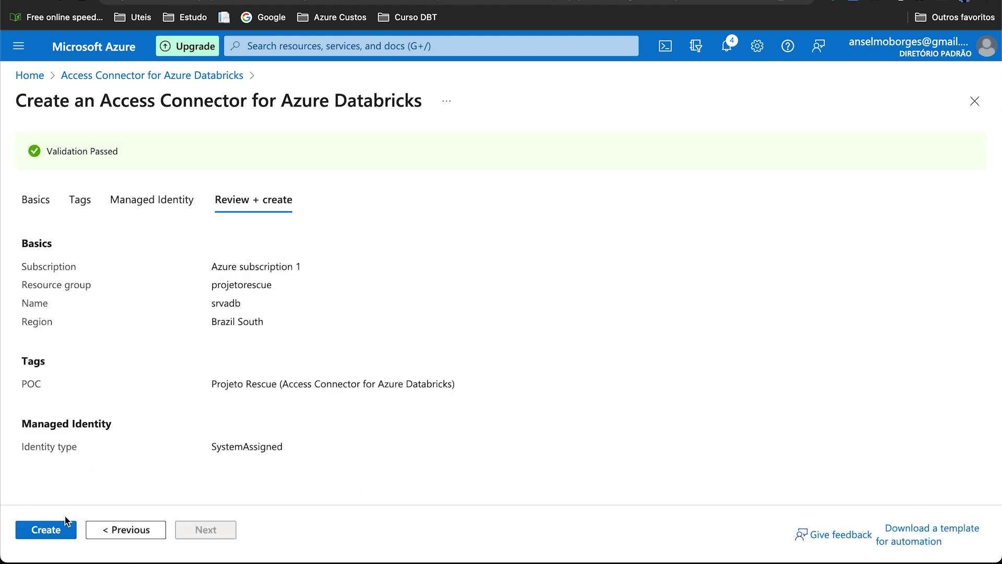
click(58, 532)
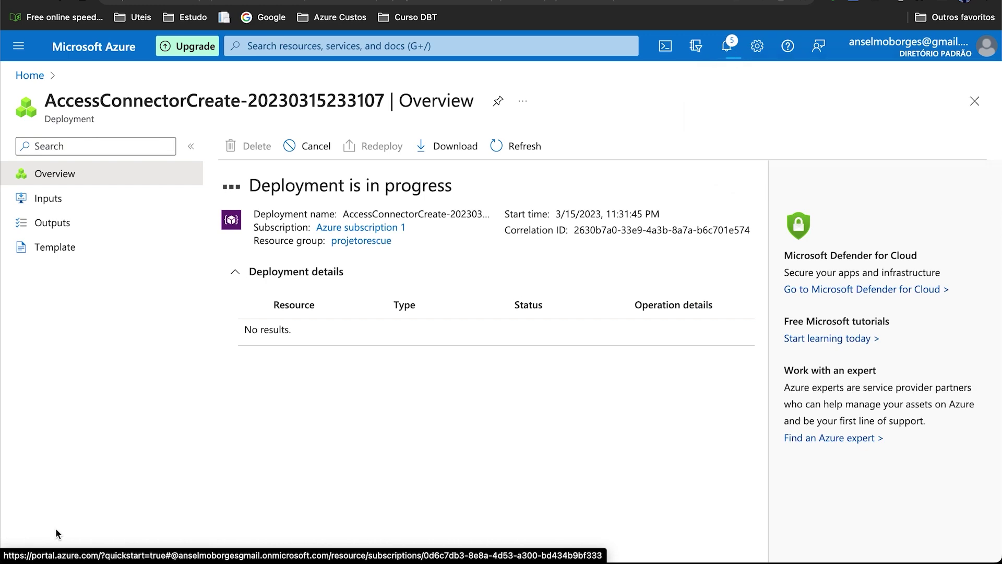
- Copy the deployed srvadb connector's Resource ID and go back to the metastore form
click(316, 400)
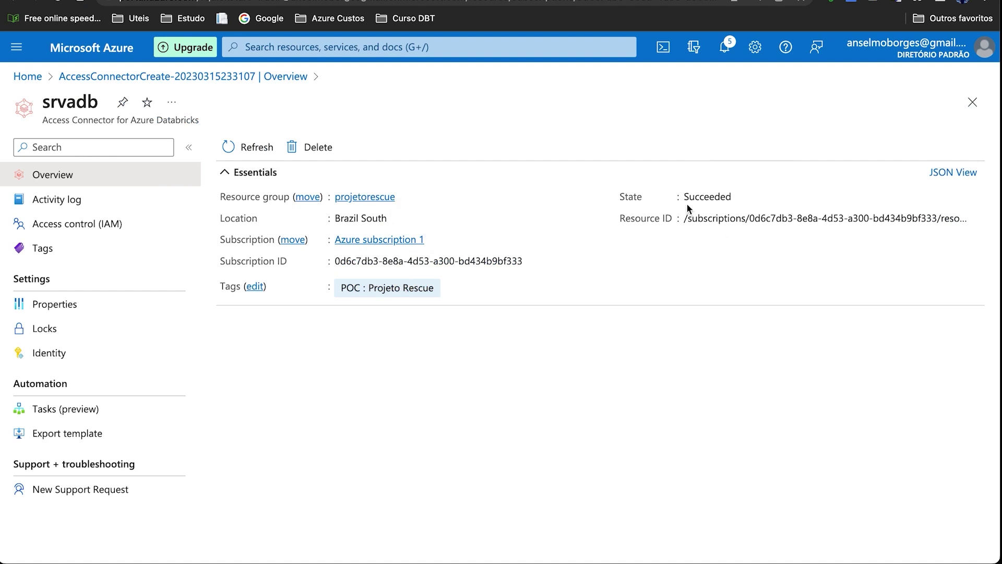
click(981, 220)
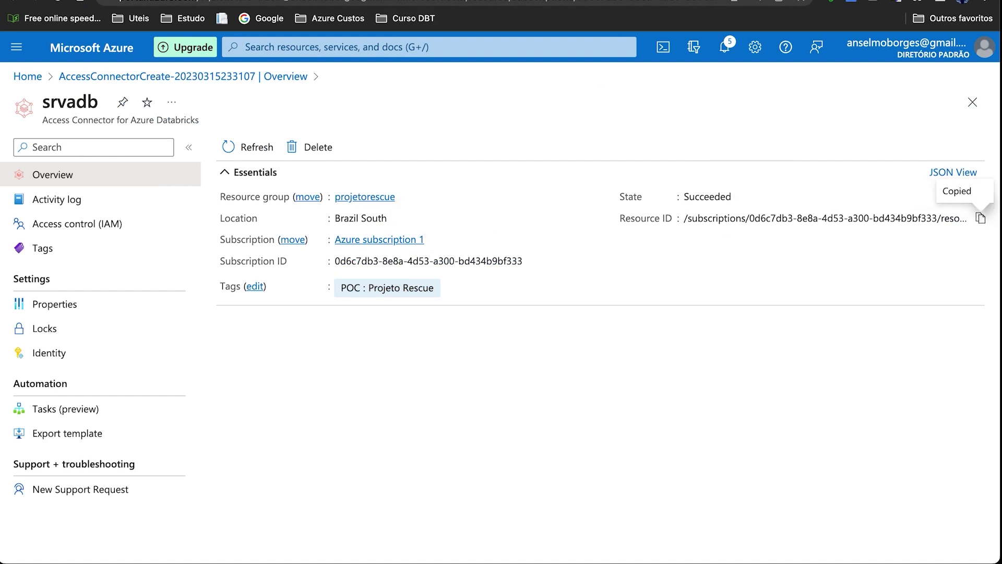
key(ctrl+Tab)
- Paste the srvadb Resource ID as the Access Connector Id and create metastore meta01
click(354, 437)
key(ctrl+v)
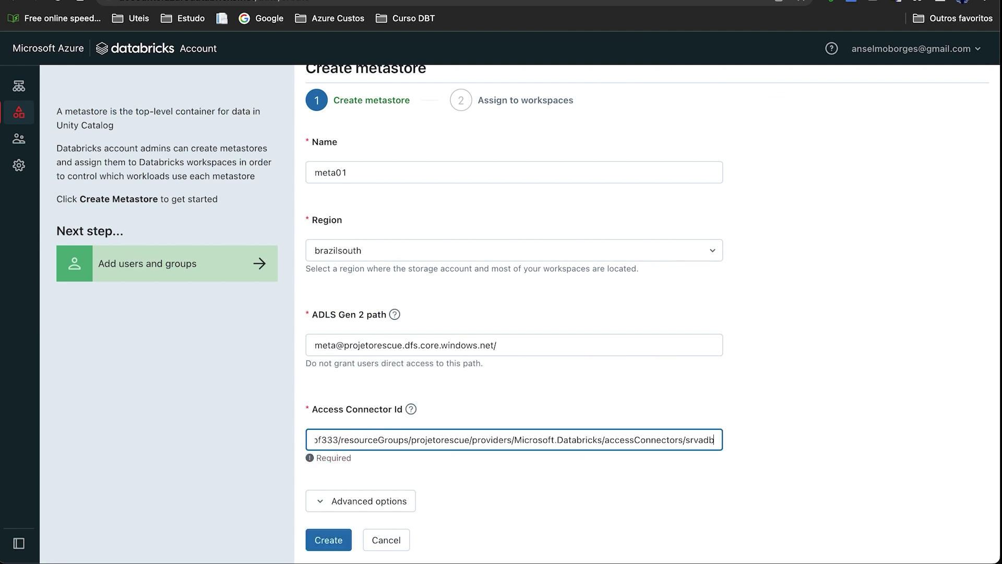
click(330, 522)
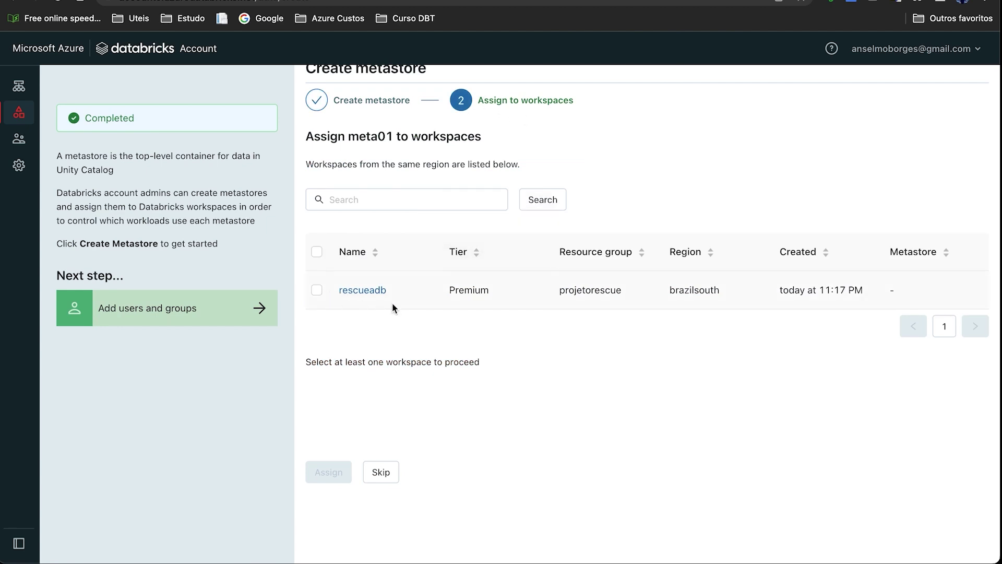
- Assign meta01 to the rescueadb workspace with Unity Catalog enabled, then open rescueadb
click(316, 289)
click(329, 473)
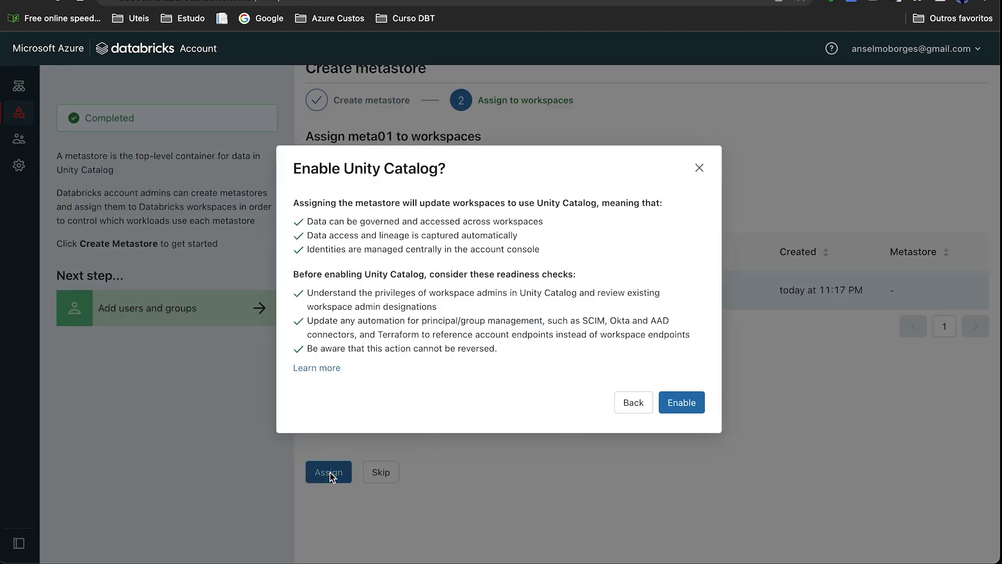
click(682, 403)
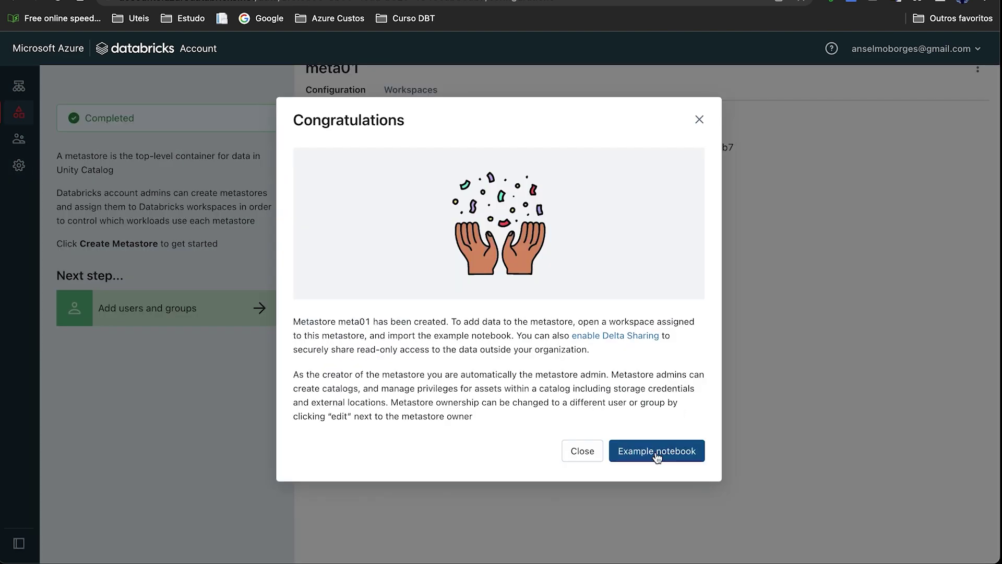
click(582, 451)
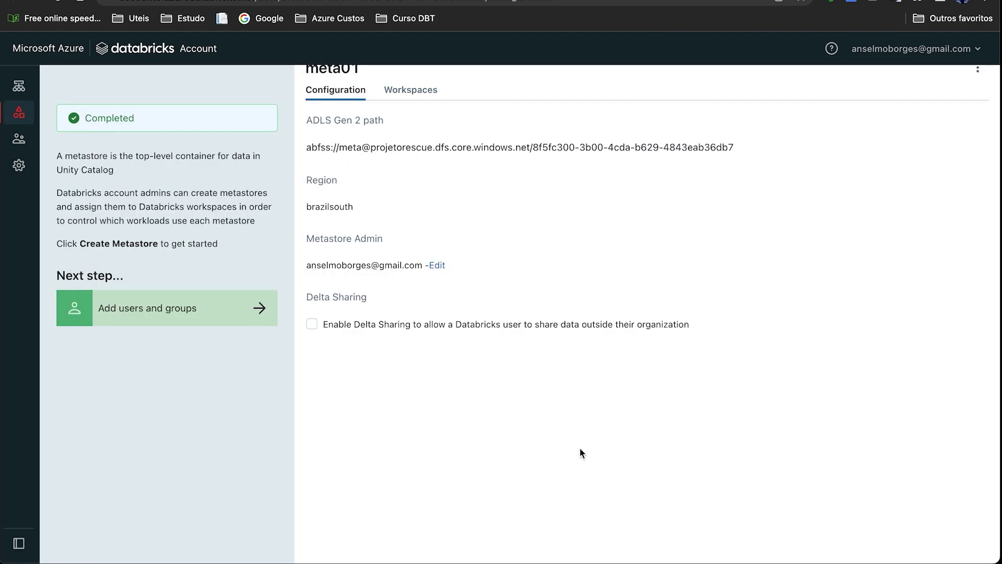
click(422, 93)
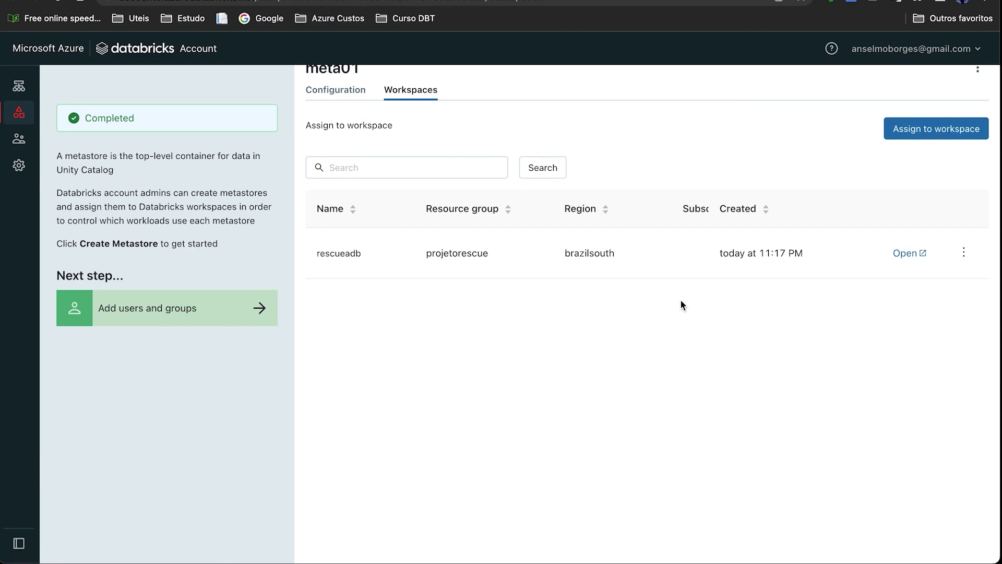
click(908, 253)
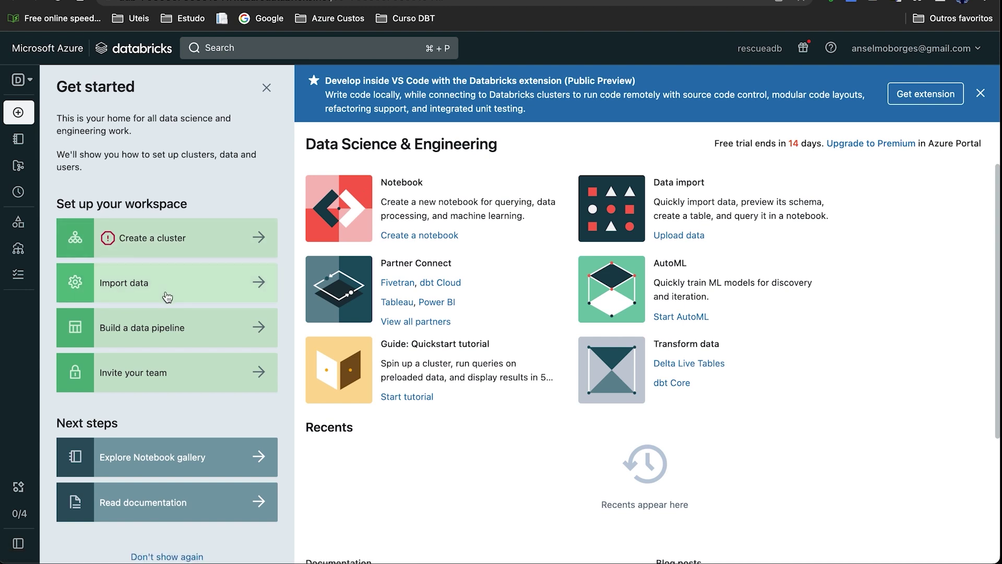
- In Data Explorer, start a new external location using the metastore's storage credential, named projetorescue
click(18, 222)
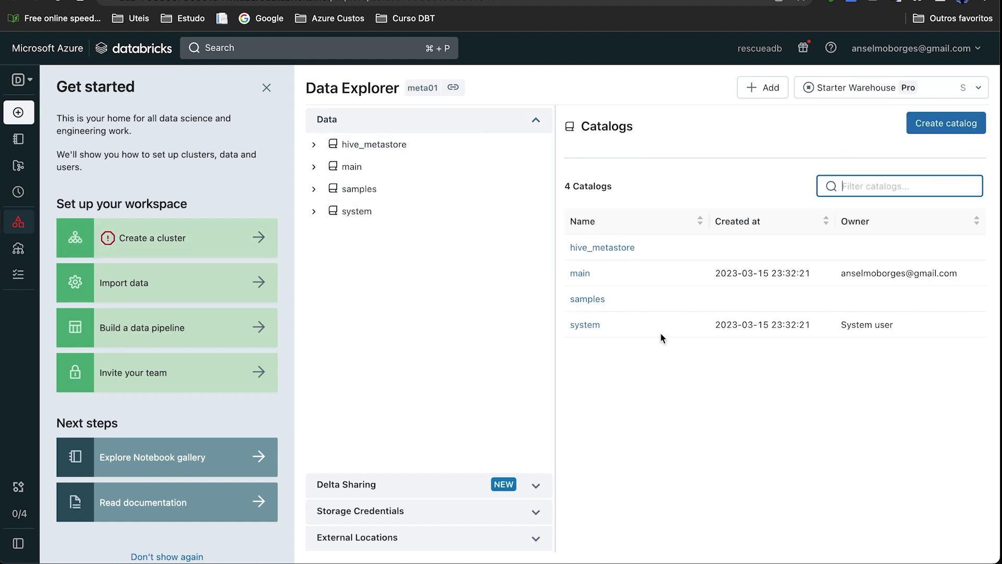
click(398, 510)
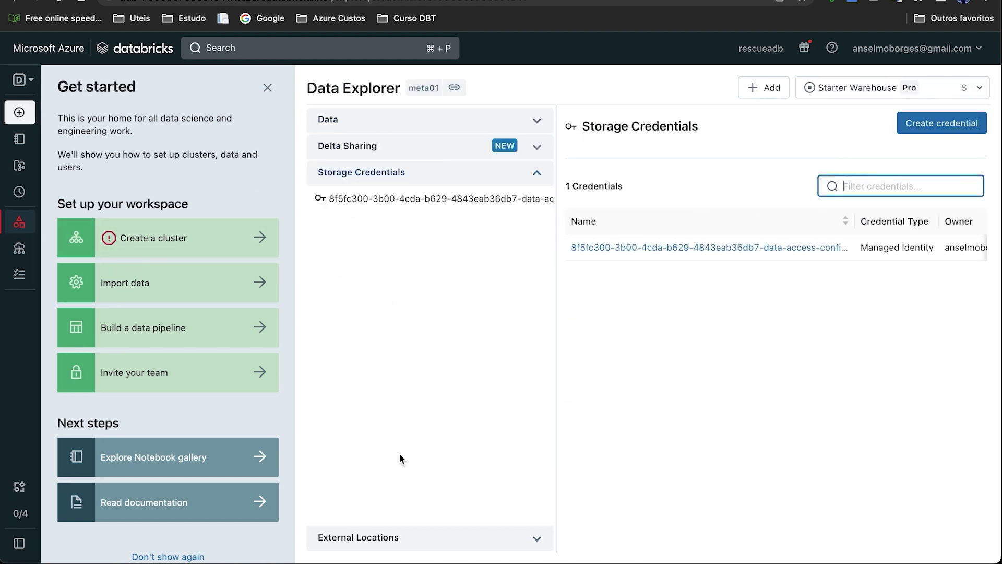
click(399, 538)
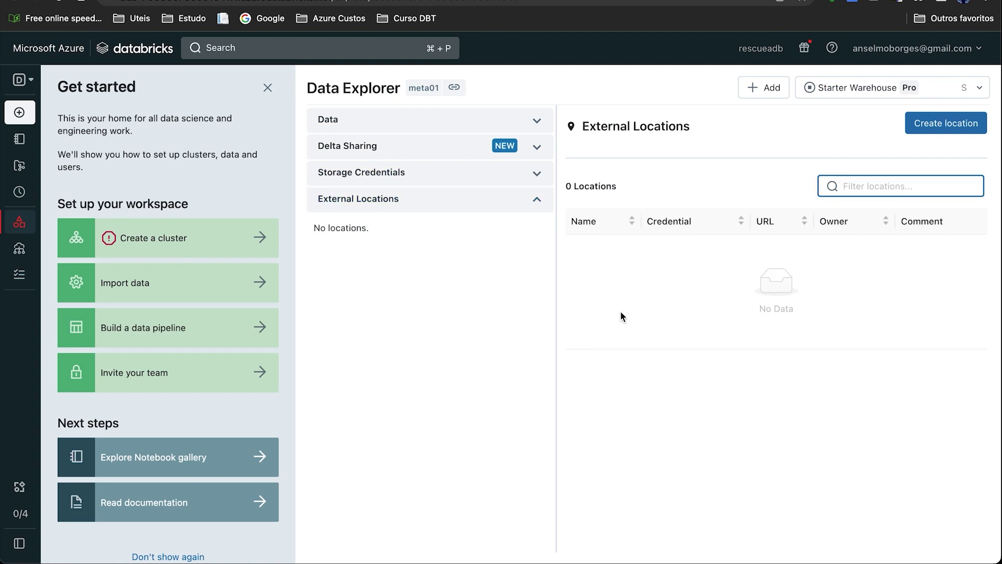
click(954, 124)
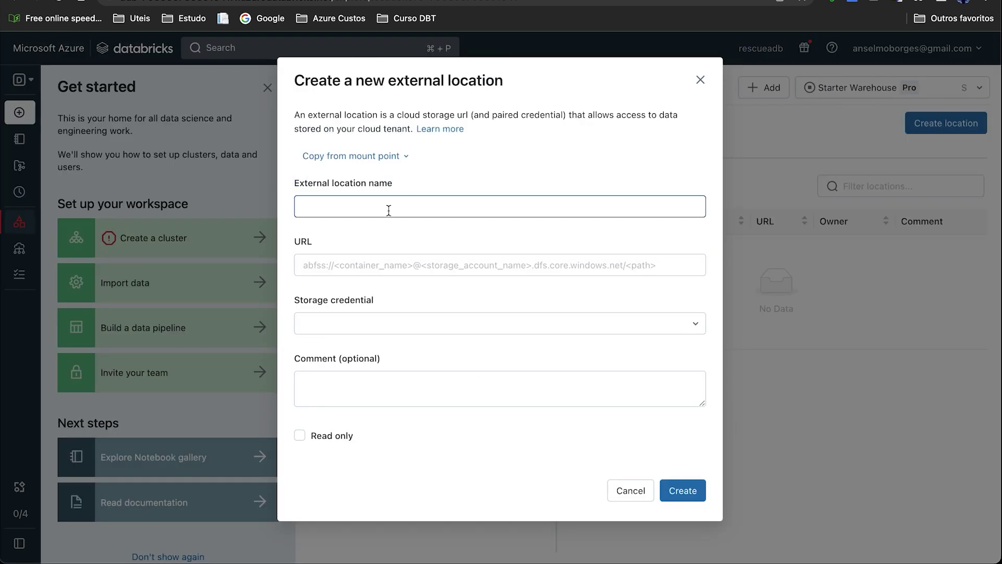
click(486, 318)
click(464, 353)
click(348, 209)
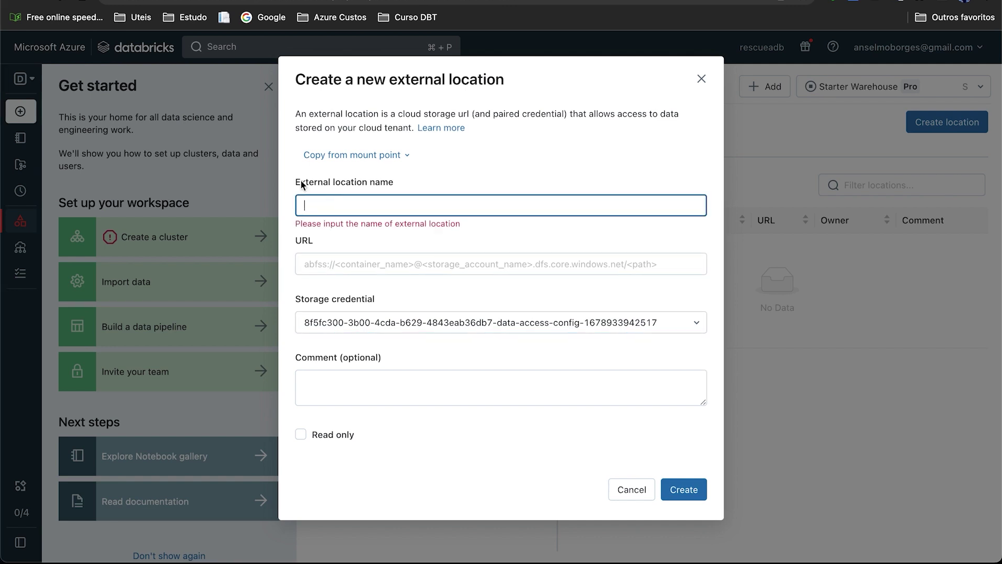
text(pr)
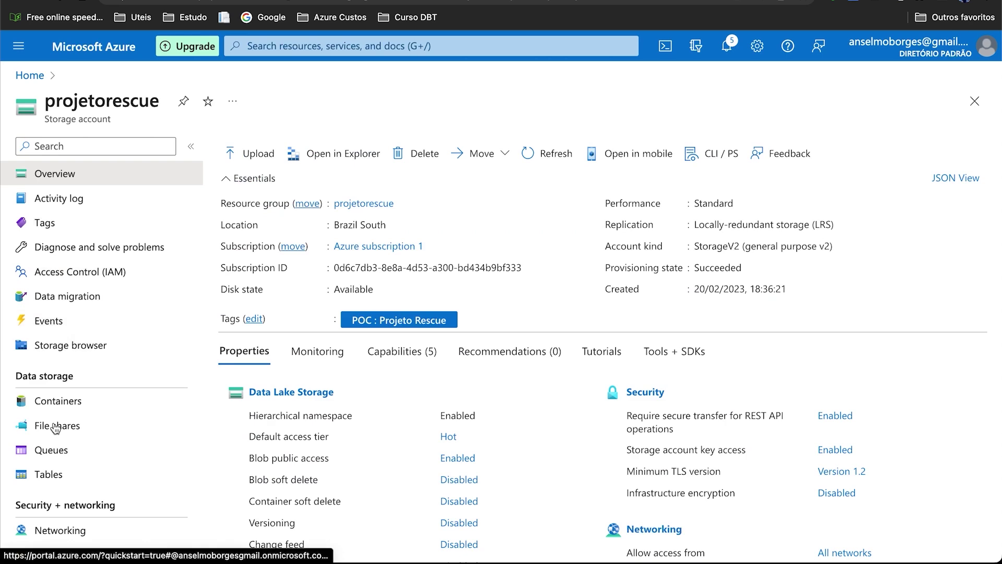
- Look up projetorescue's Data Lake Storage endpoint URL and its containers, then return to Databricks
scroll(67, 458, down, 5)
scroll(67, 459, up, 1)
scroll(67, 458, down, 4)
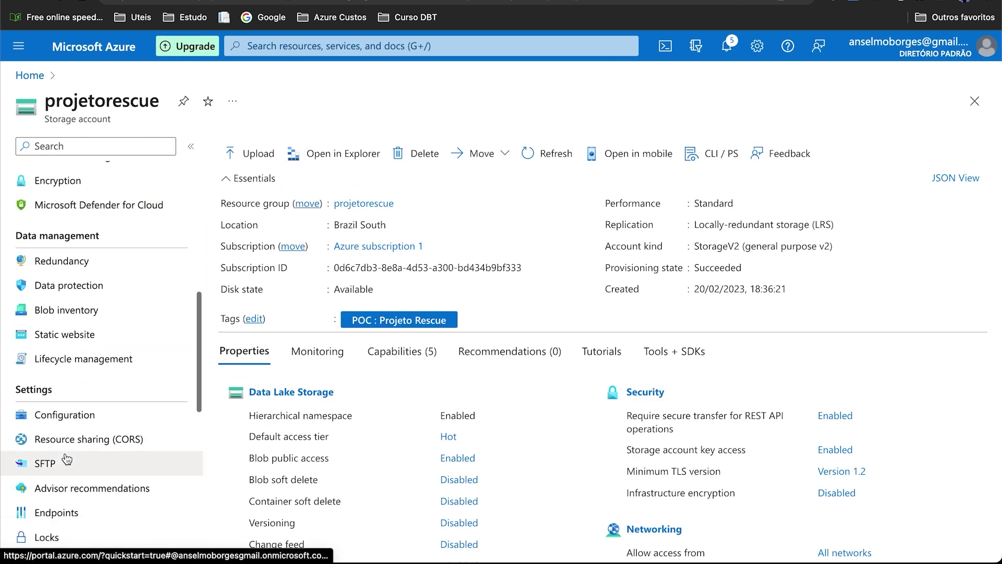
scroll(67, 459, down, 2)
click(67, 460)
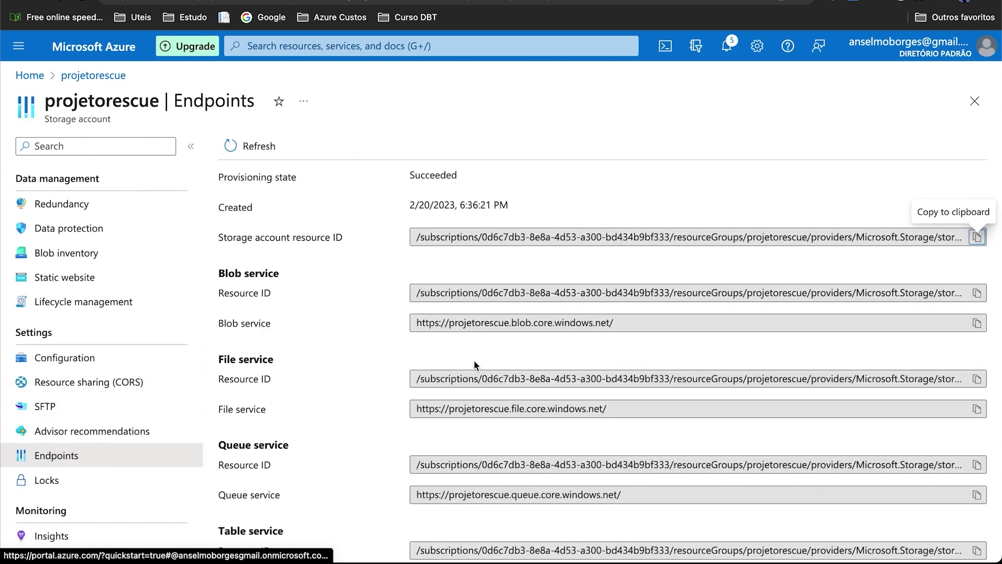
scroll(600, 387, down, 4)
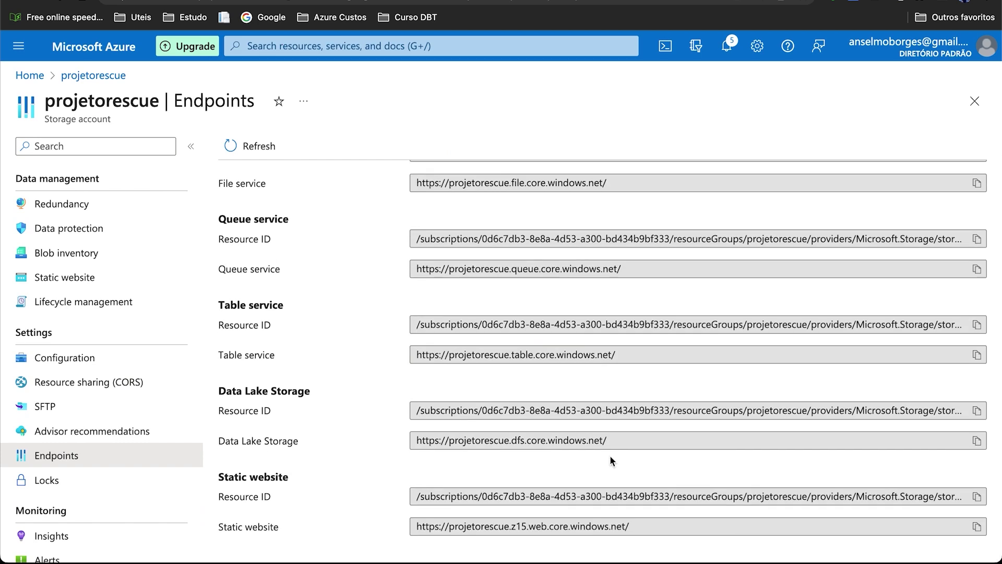
drag(619, 440, 452, 442)
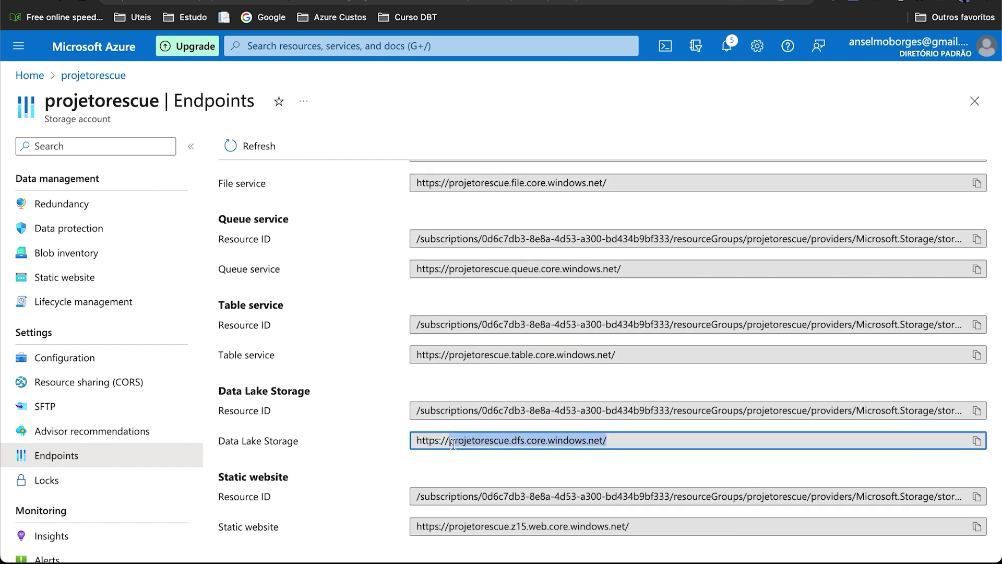
scroll(86, 378, up, 5)
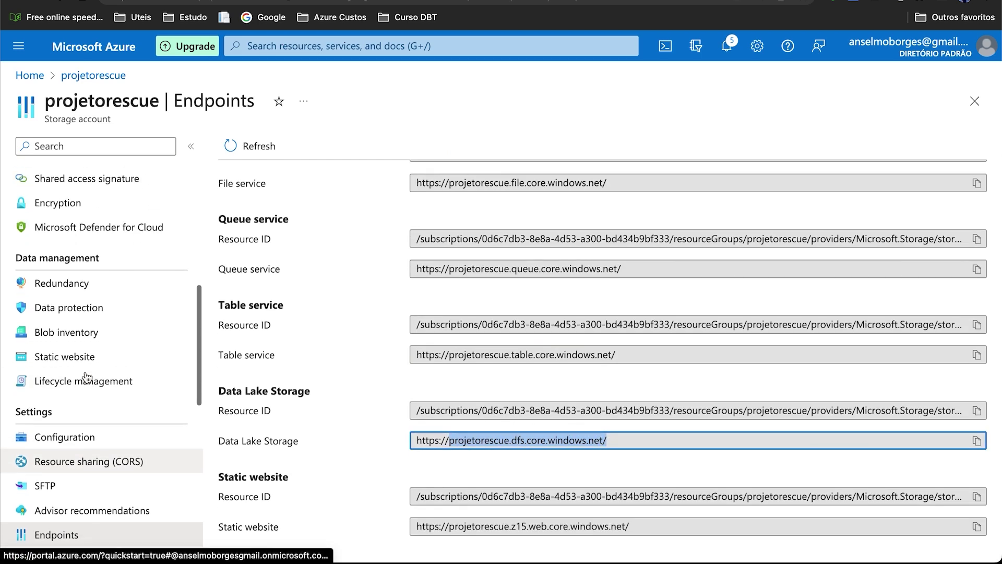
click(81, 196)
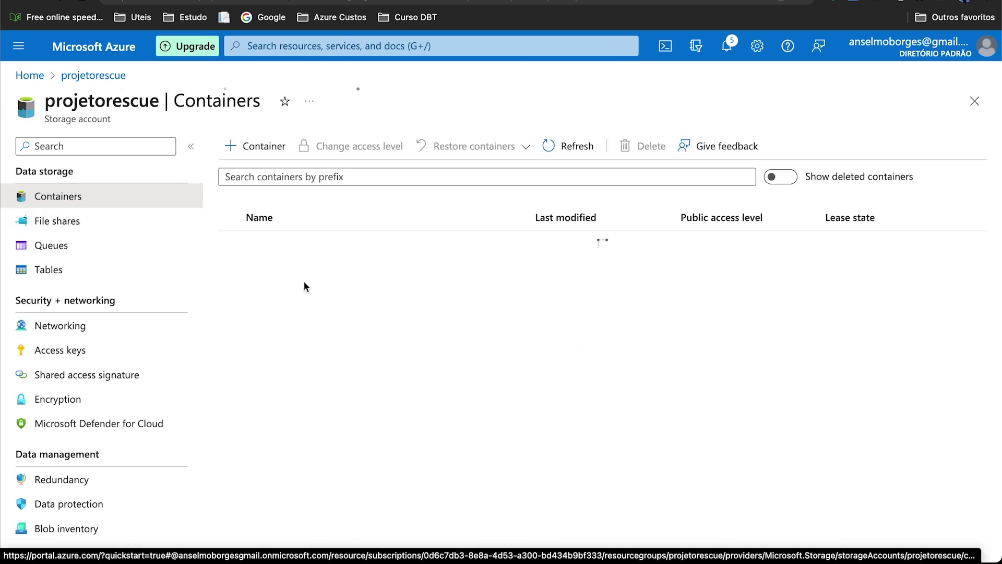
click(396, 2)
click(434, 2)
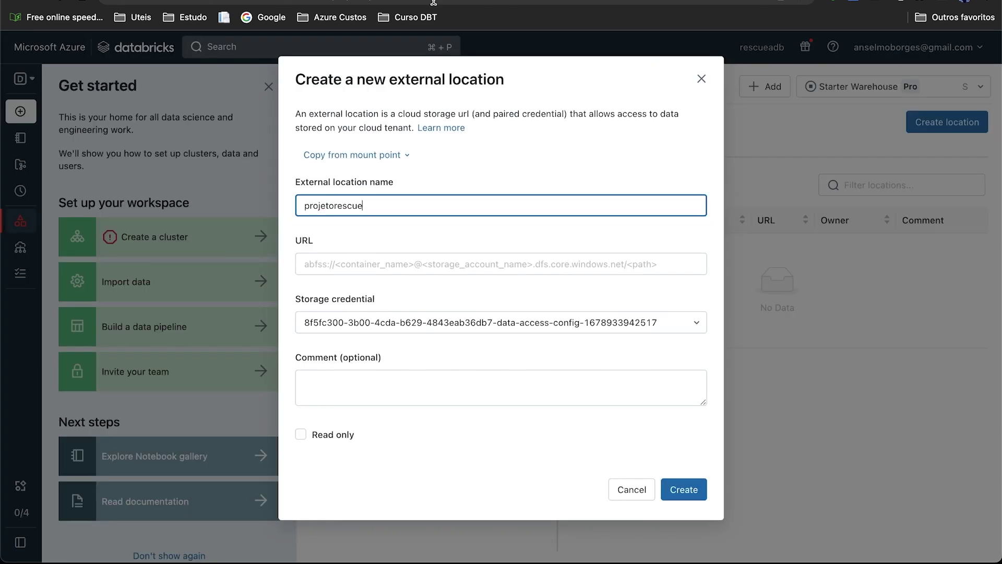
click(315, 264)
text(abfss://dad)
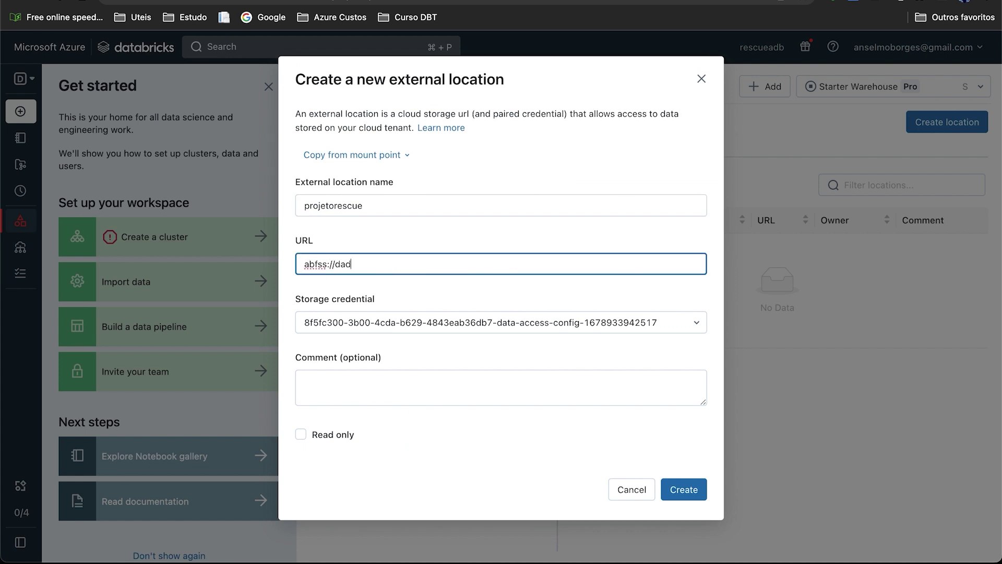
text(projetorescue.dfs.core.windows.net/)
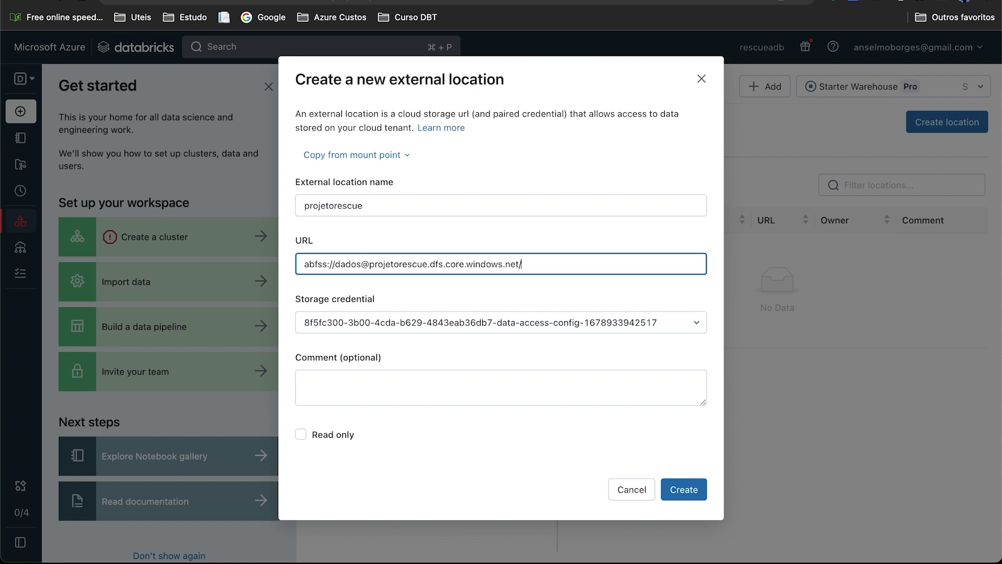
click(343, 393)
text(Container Dados do SA)
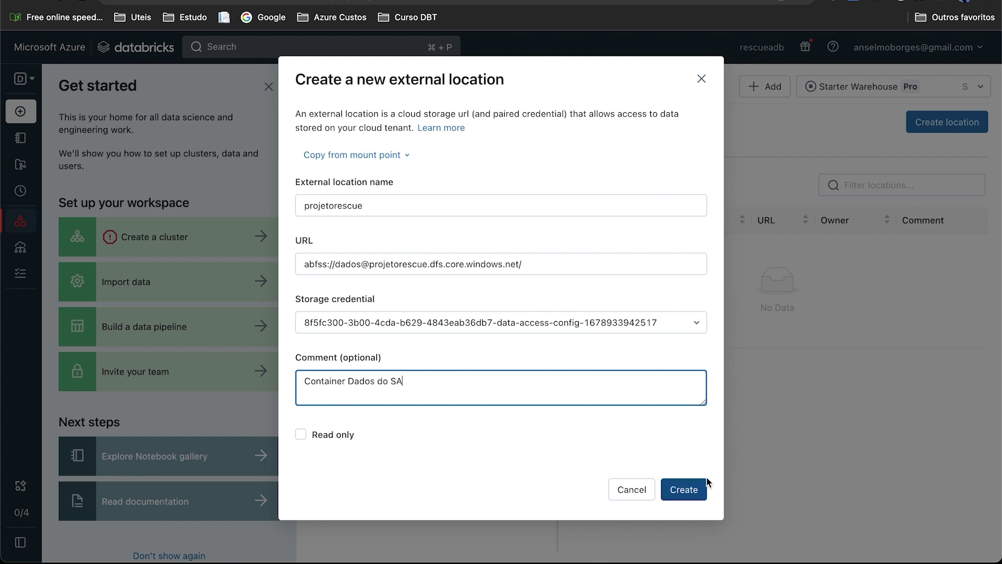
click(694, 492)
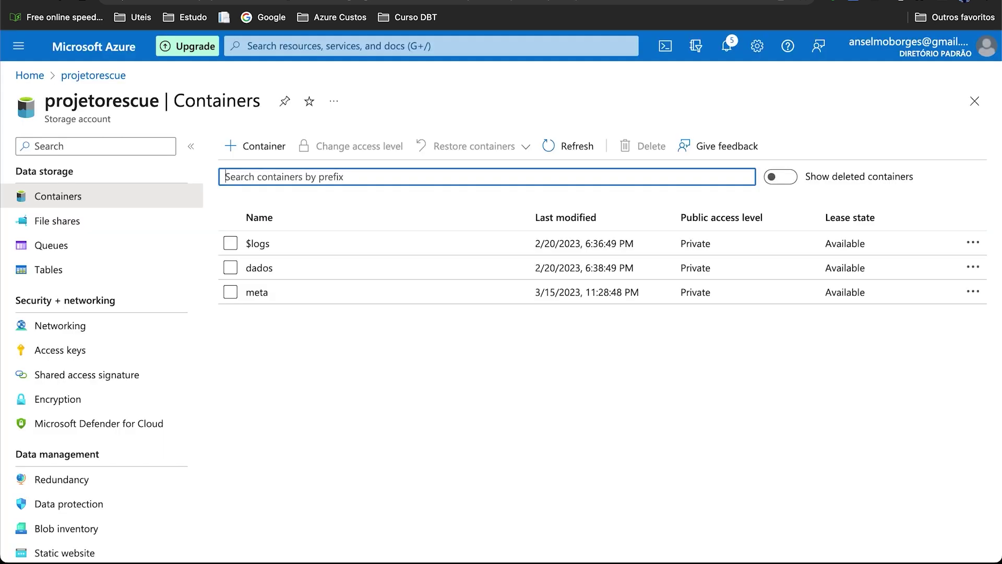
- Begin a role assignment on the dados container with the Storage Blob Data Contributor role
click(260, 268)
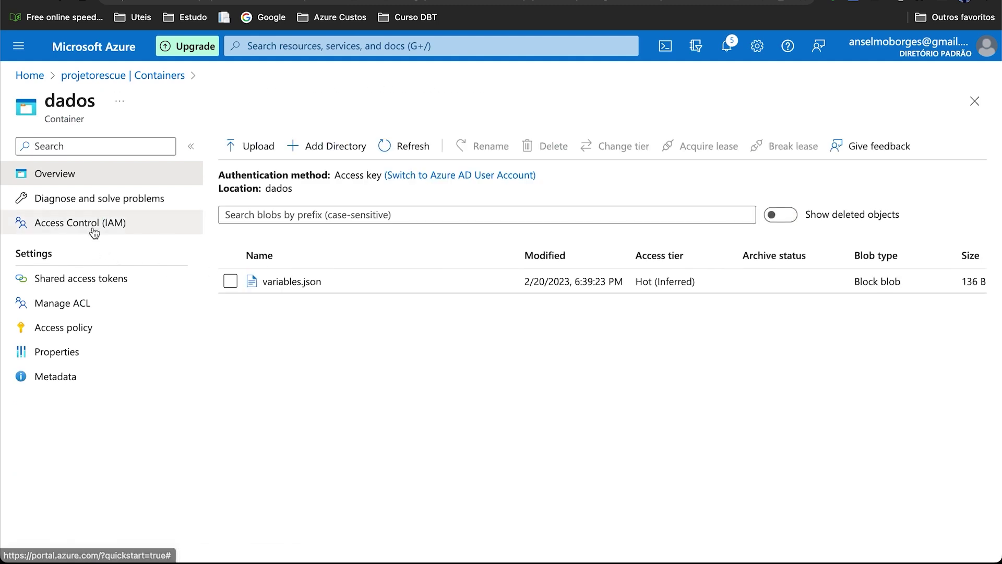
click(110, 235)
click(246, 147)
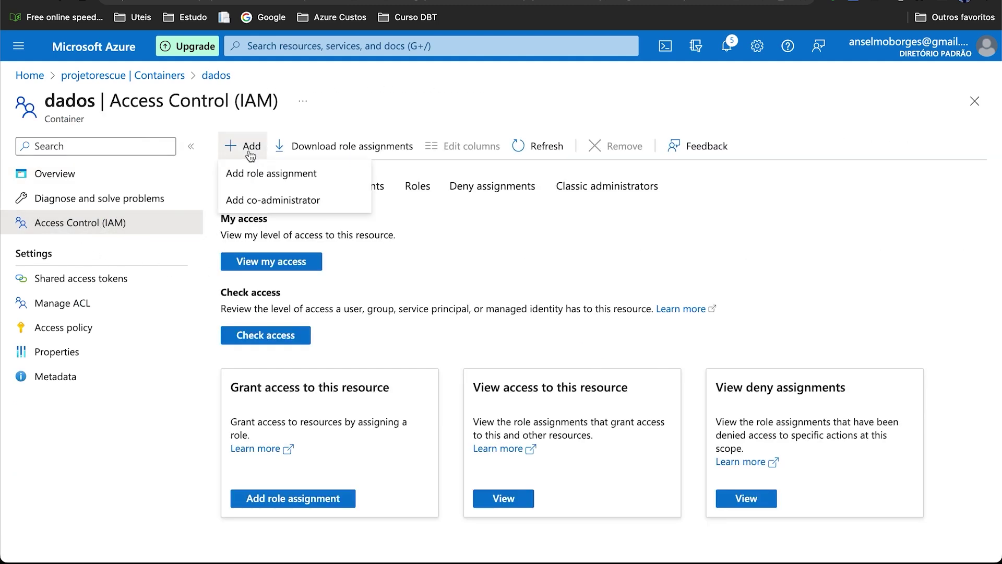
click(262, 178)
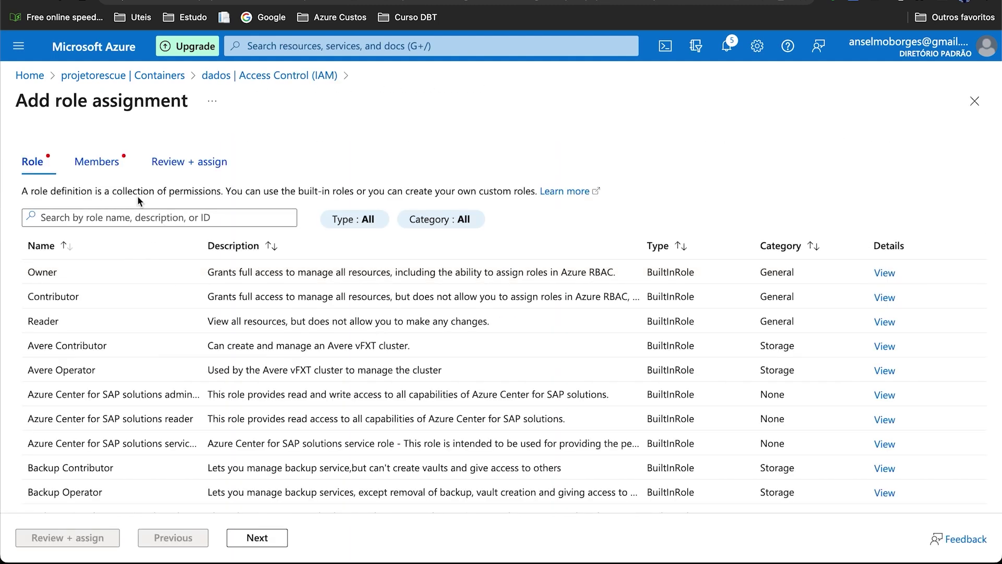
click(105, 167)
click(33, 162)
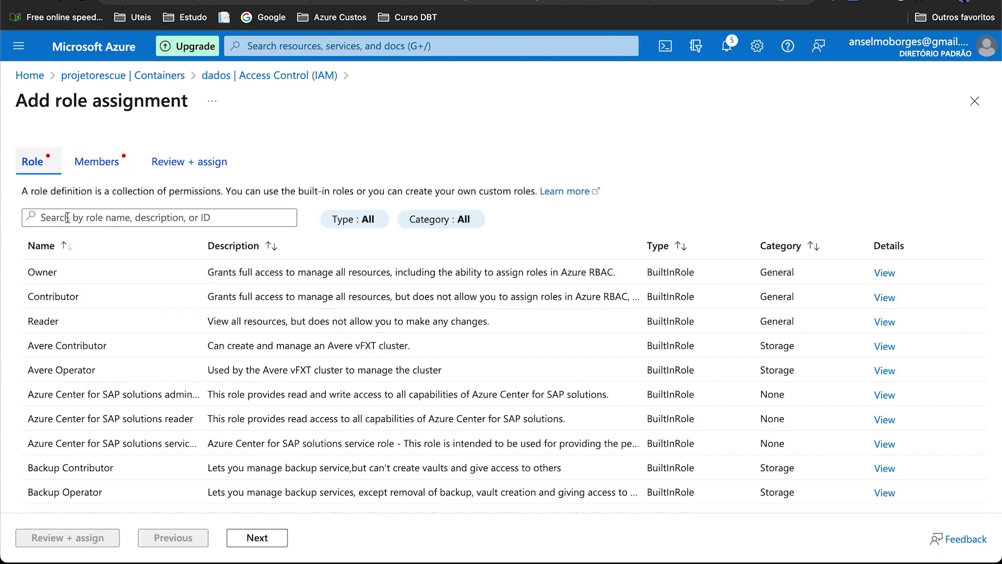
click(111, 218)
text(blo)
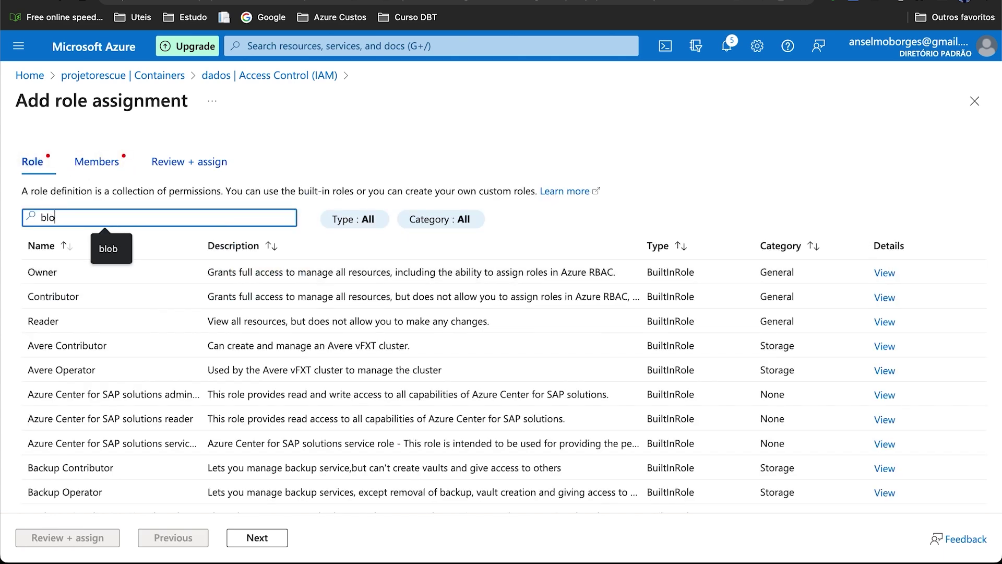
text(b)
click(140, 275)
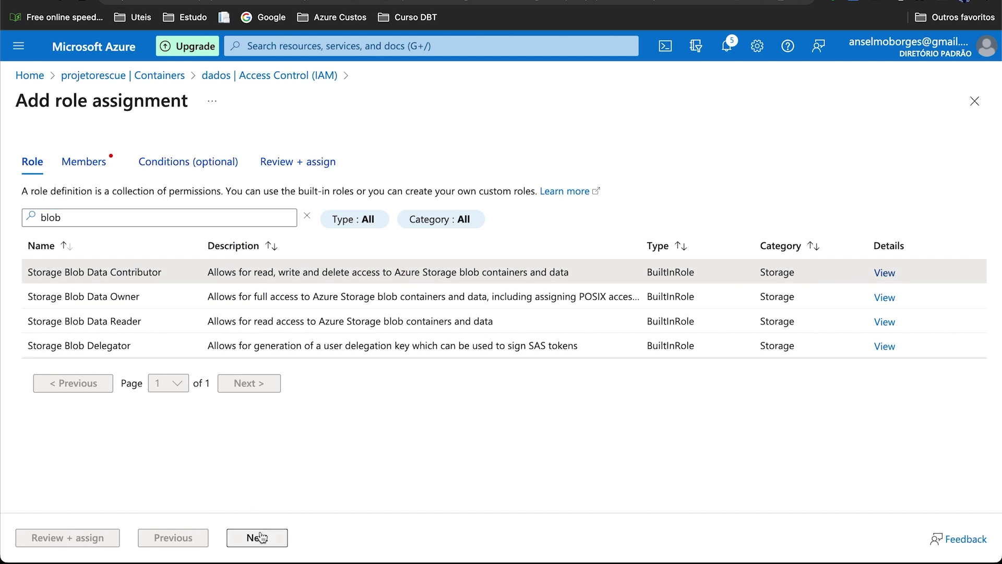
click(261, 537)
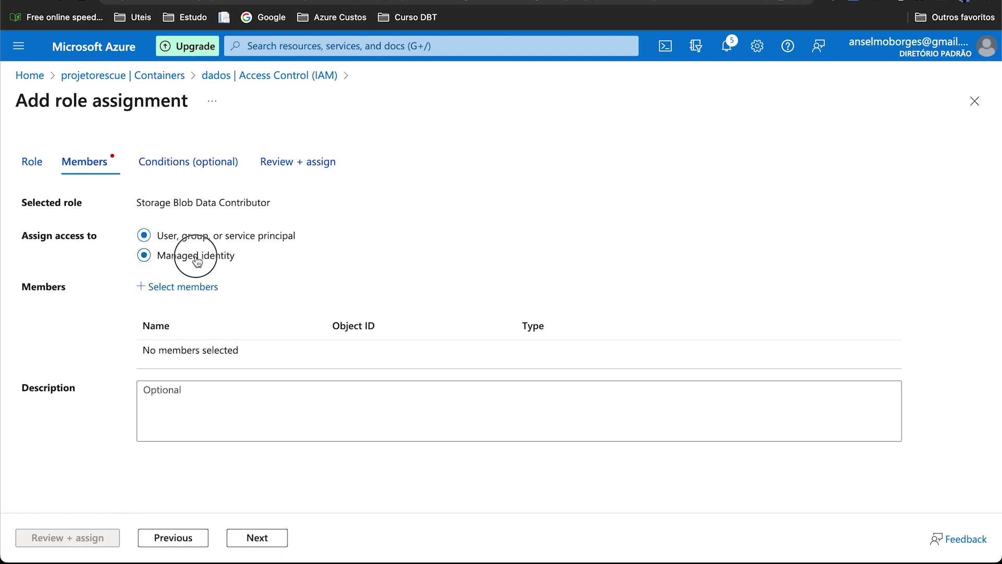
- Assign that role to the srvadb service principal and complete the assignment
click(202, 244)
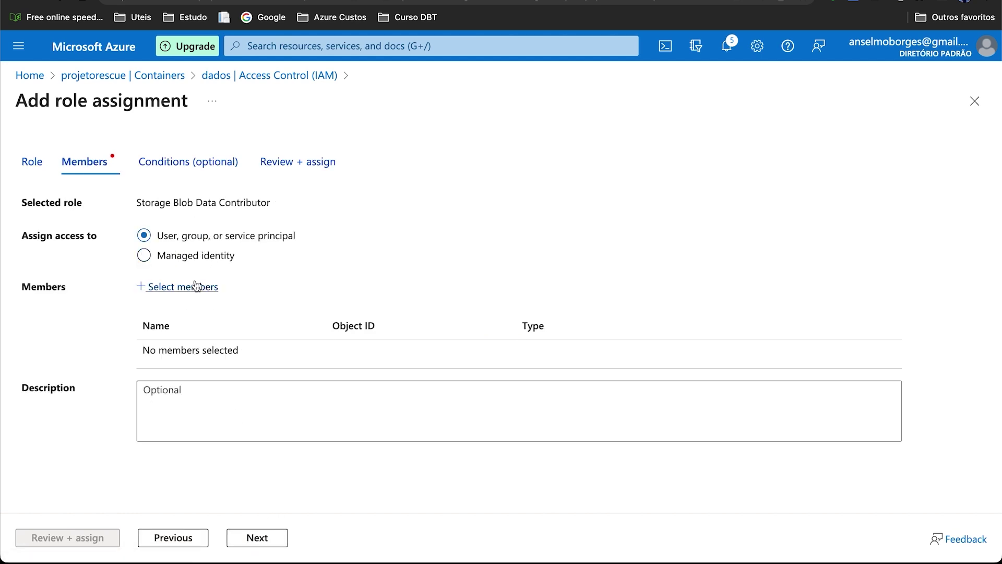
click(197, 286)
text(srv)
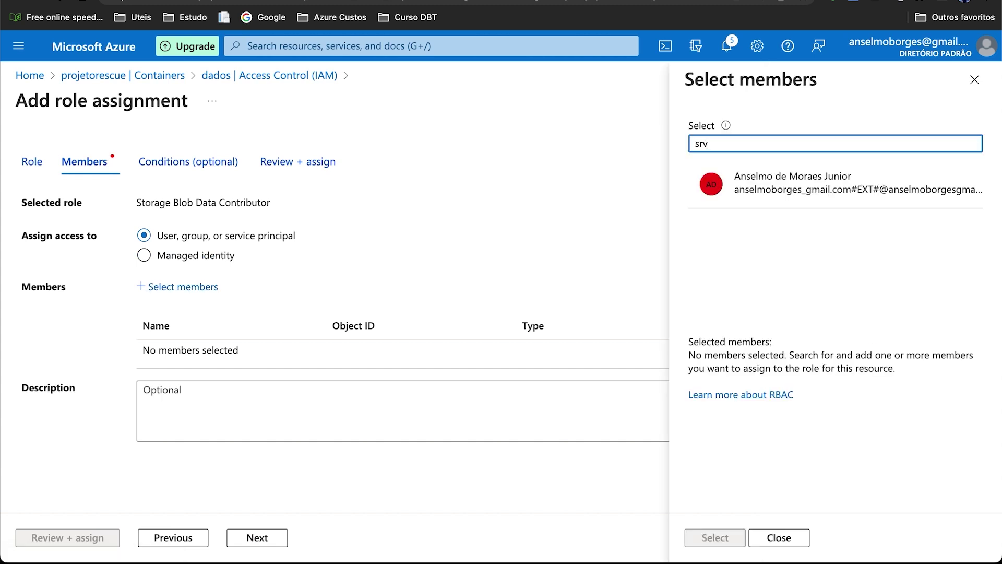
click(744, 175)
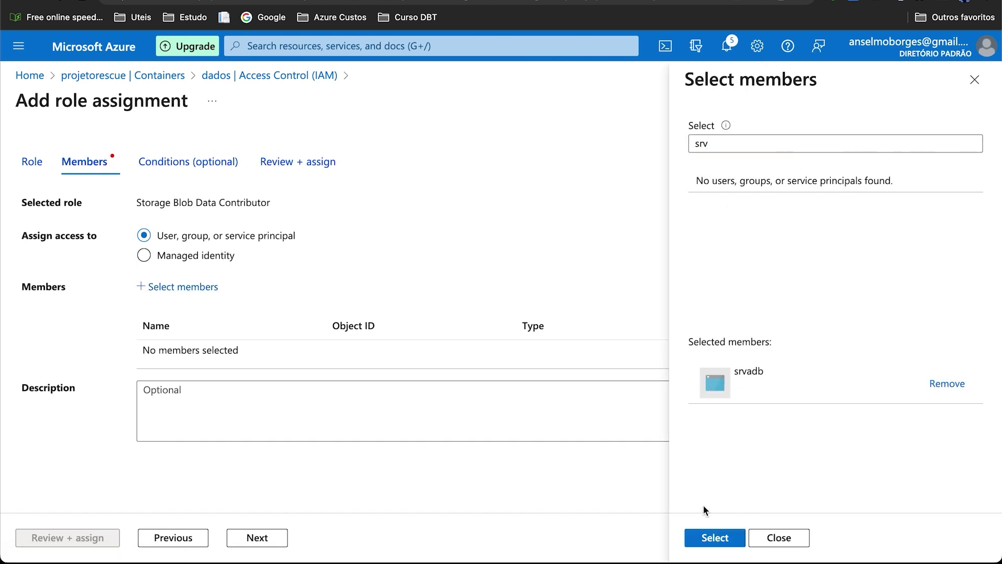
click(714, 538)
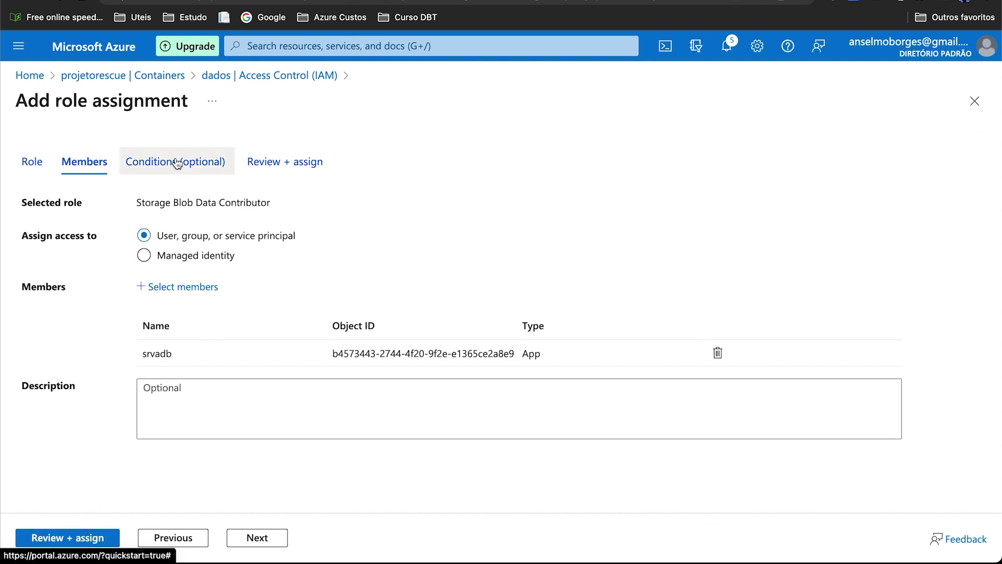
click(91, 539)
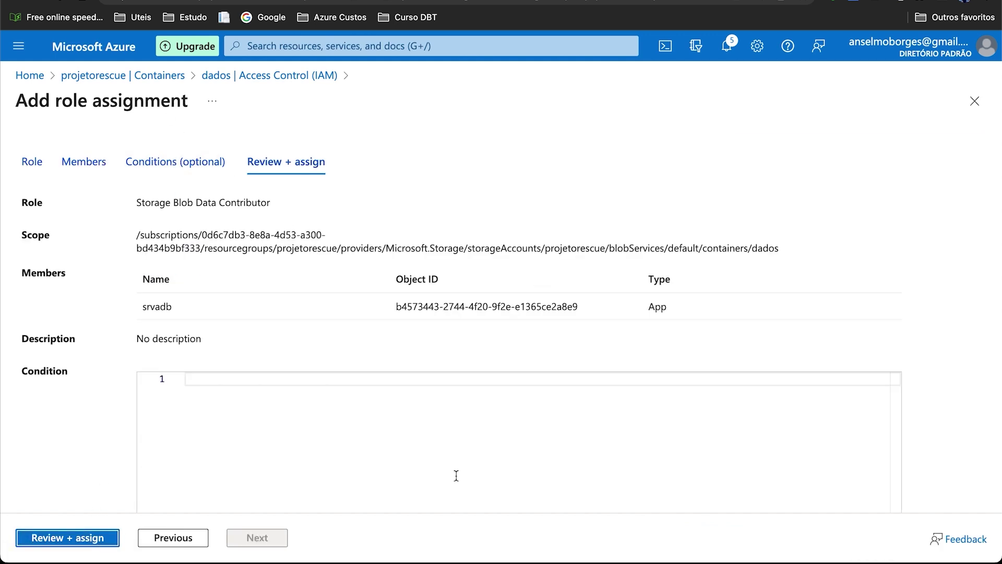
click(60, 538)
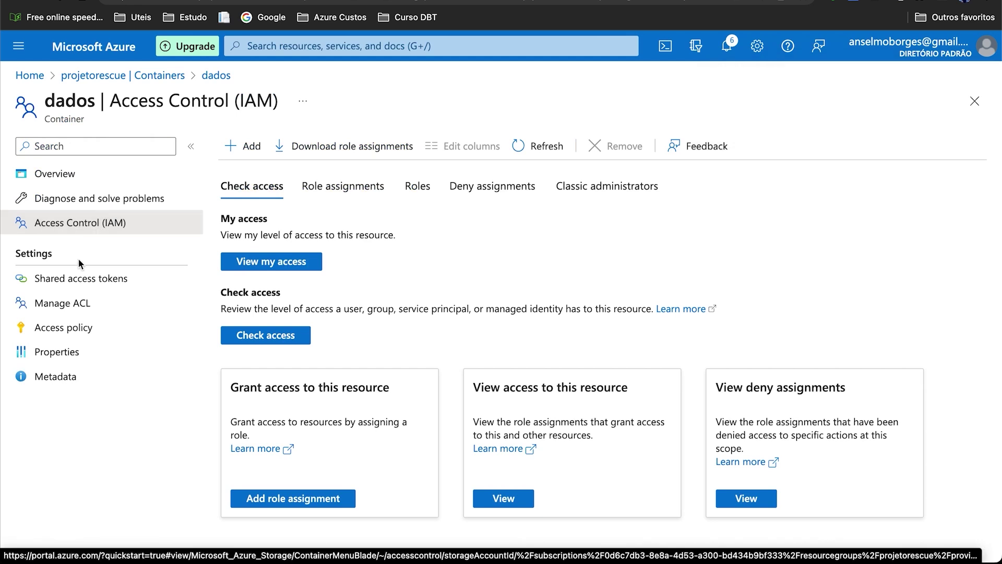
- Add srvadb to the dados container ACL with read, write and execute permissions, and save
click(78, 305)
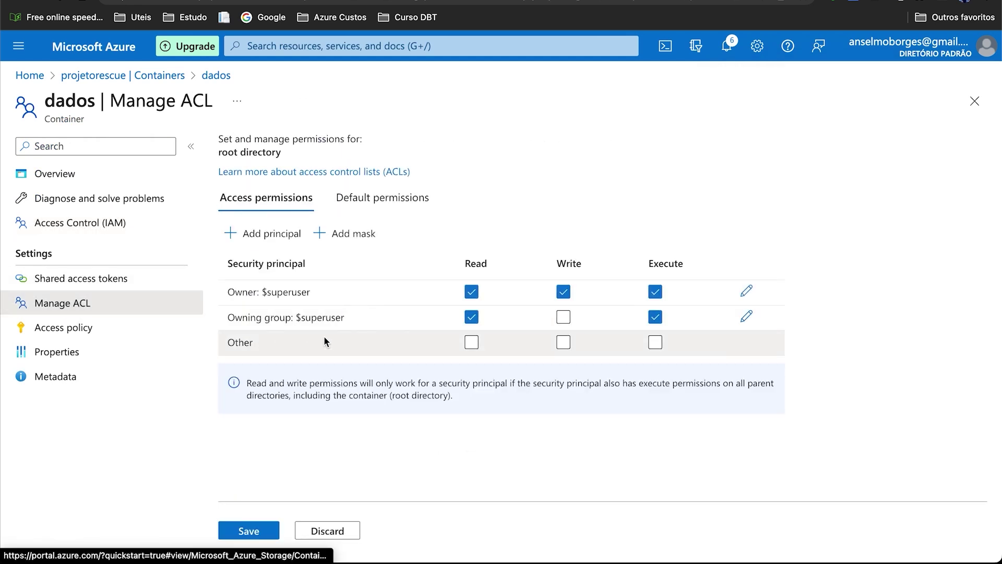
click(253, 233)
click(649, 136)
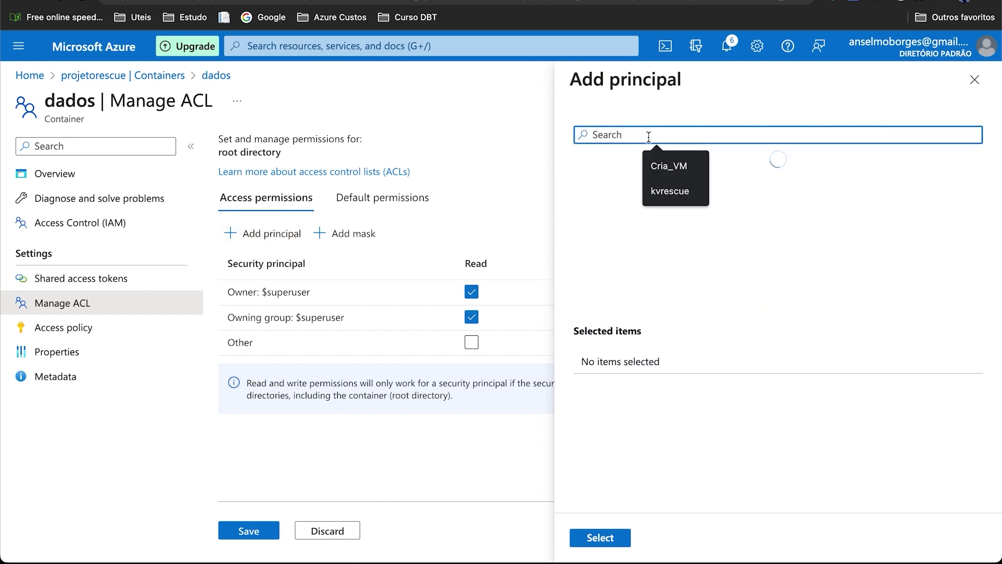
text(srv)
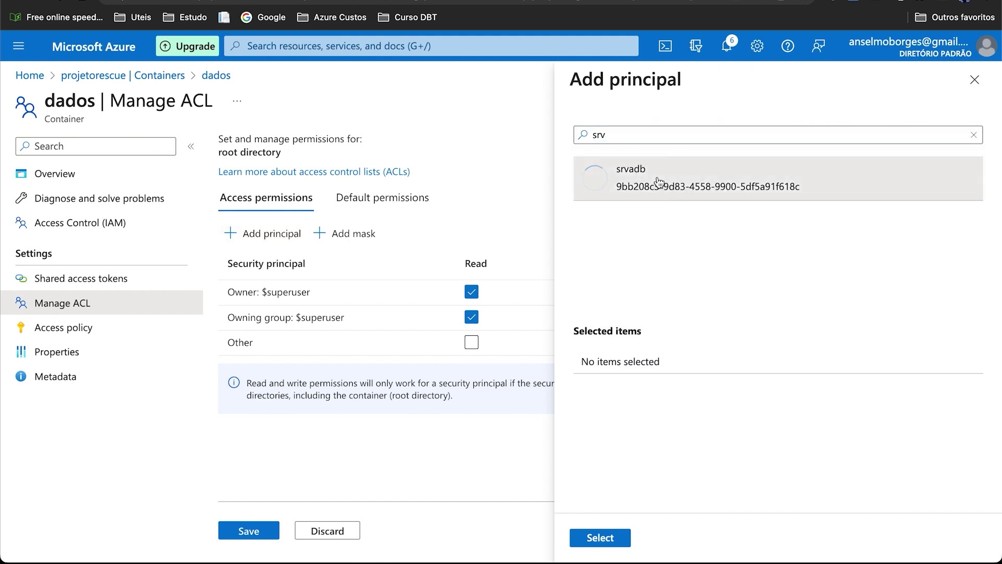
click(660, 182)
click(604, 543)
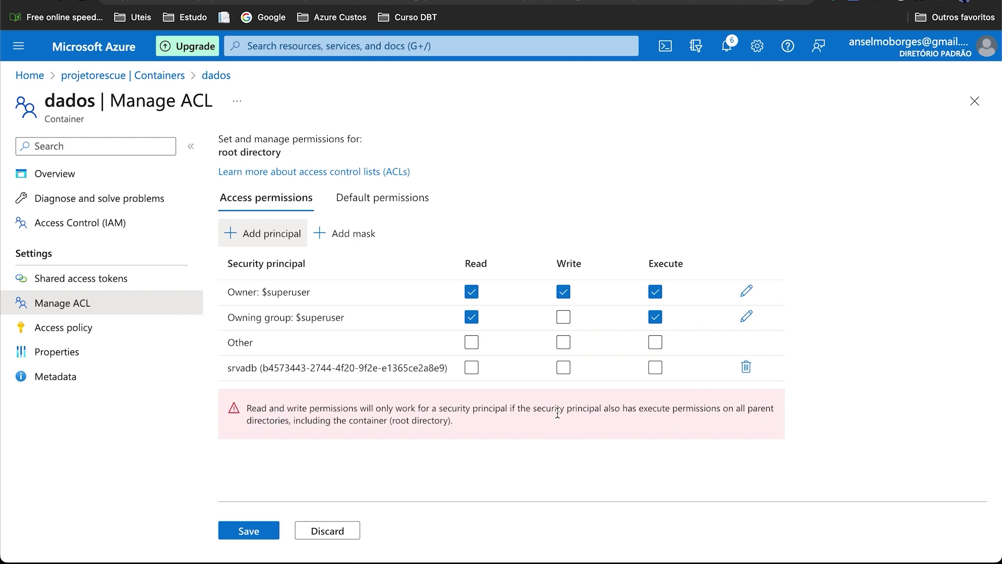
click(471, 368)
click(563, 367)
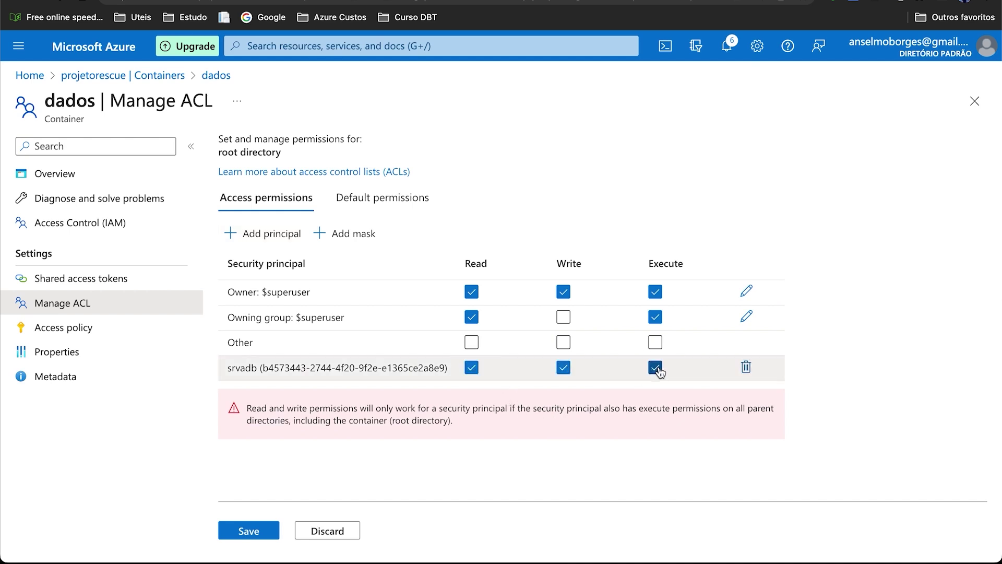
click(250, 537)
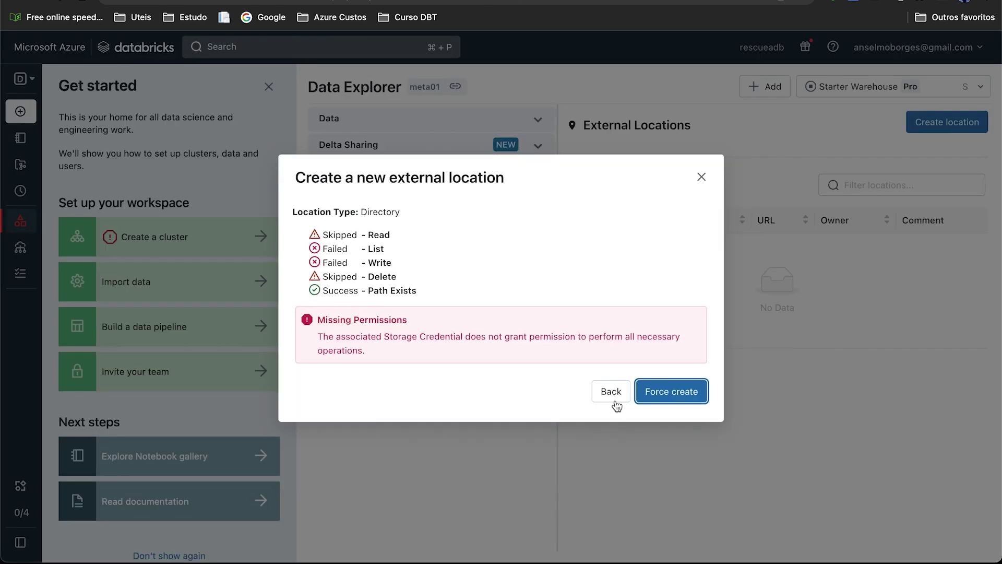
- Create the projetorescue external location again and run its connection test
click(611, 391)
click(697, 495)
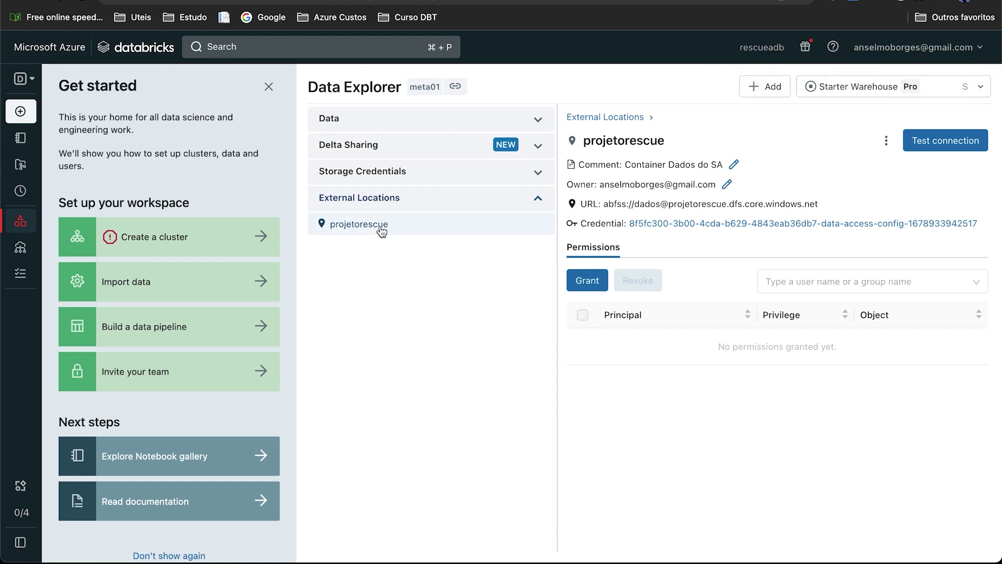
click(971, 144)
click(686, 384)
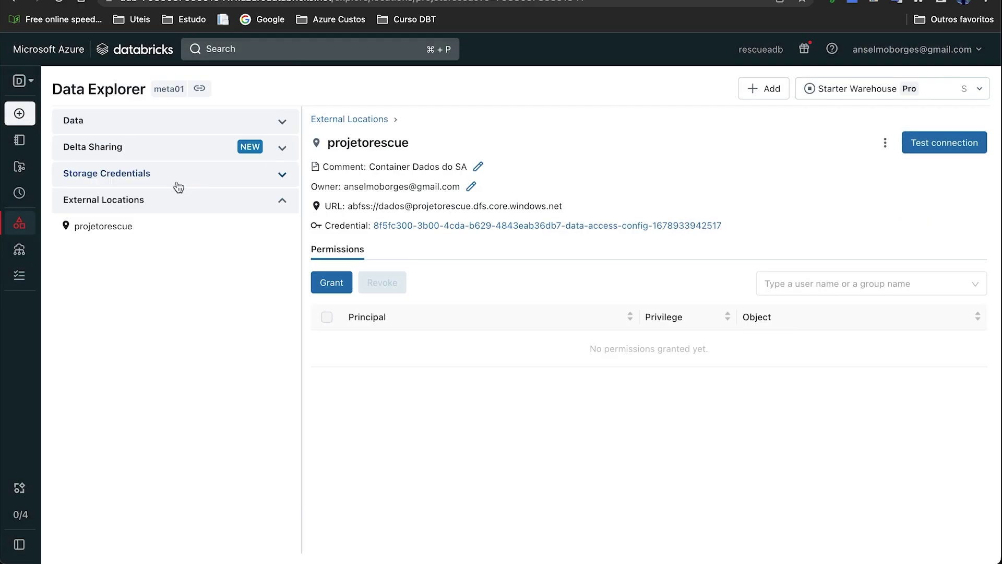
- Browse the Storage Credentials and External Locations lists, then the Data catalogs list
click(182, 181)
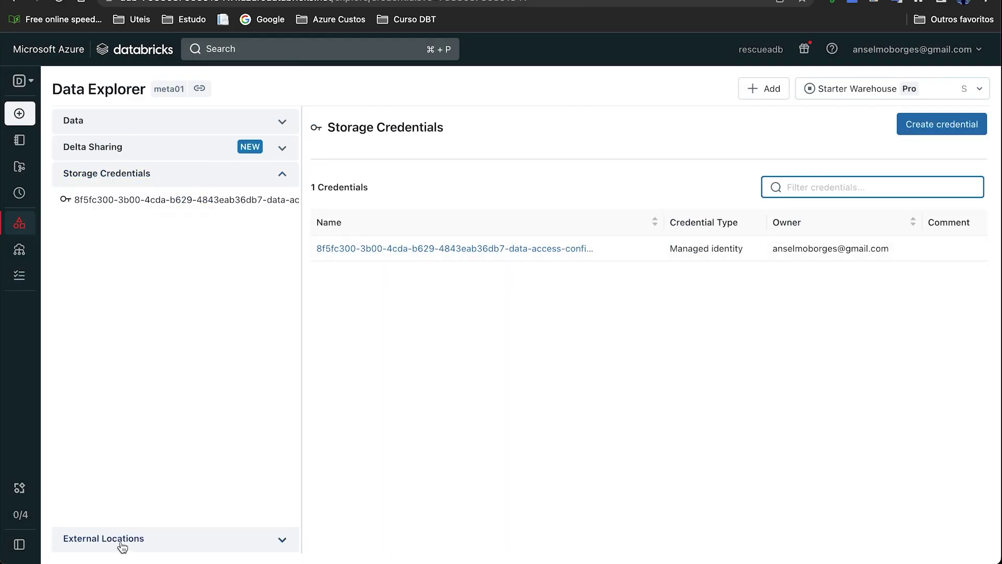
click(120, 538)
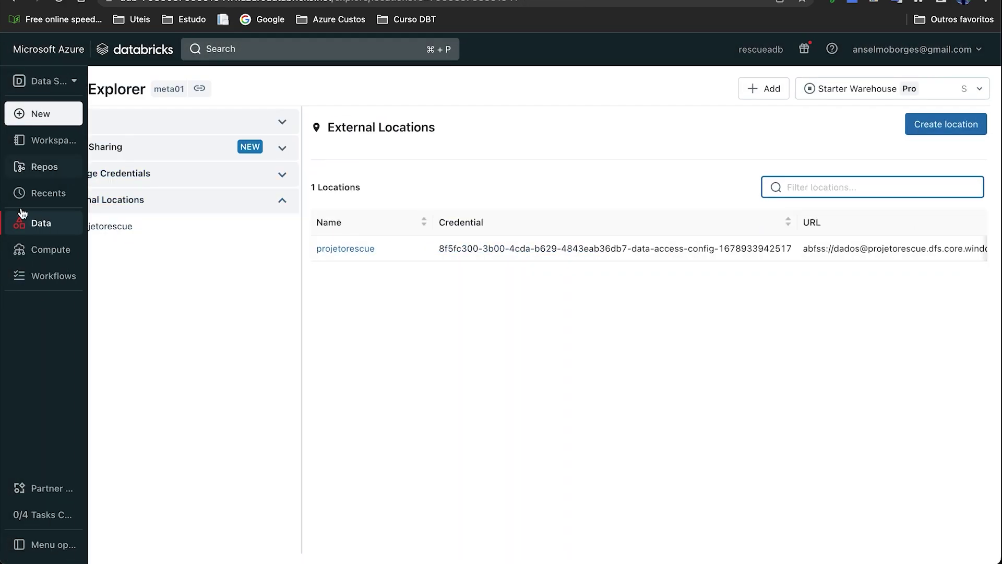
click(41, 230)
click(41, 230)
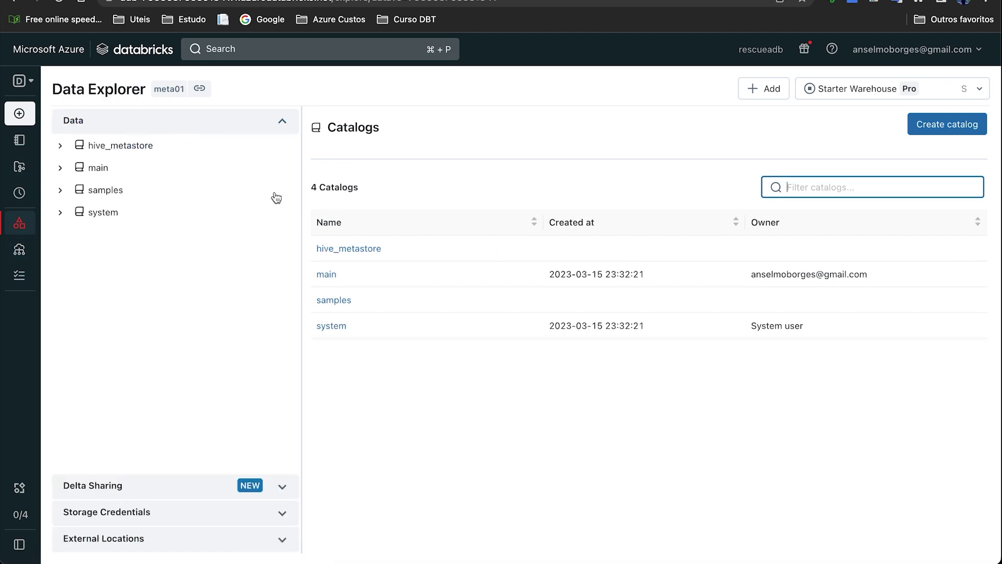
key(ctrl+Tab)
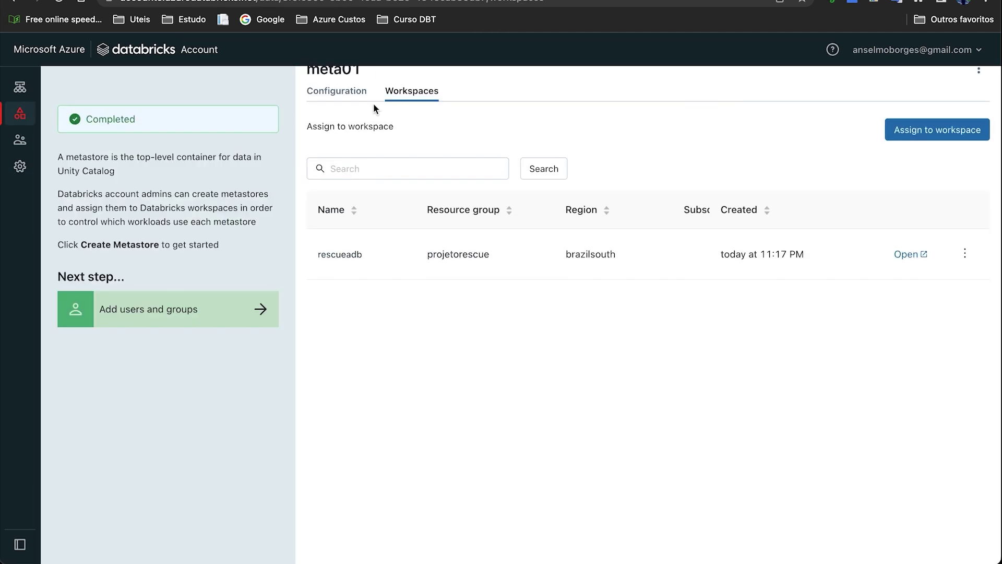